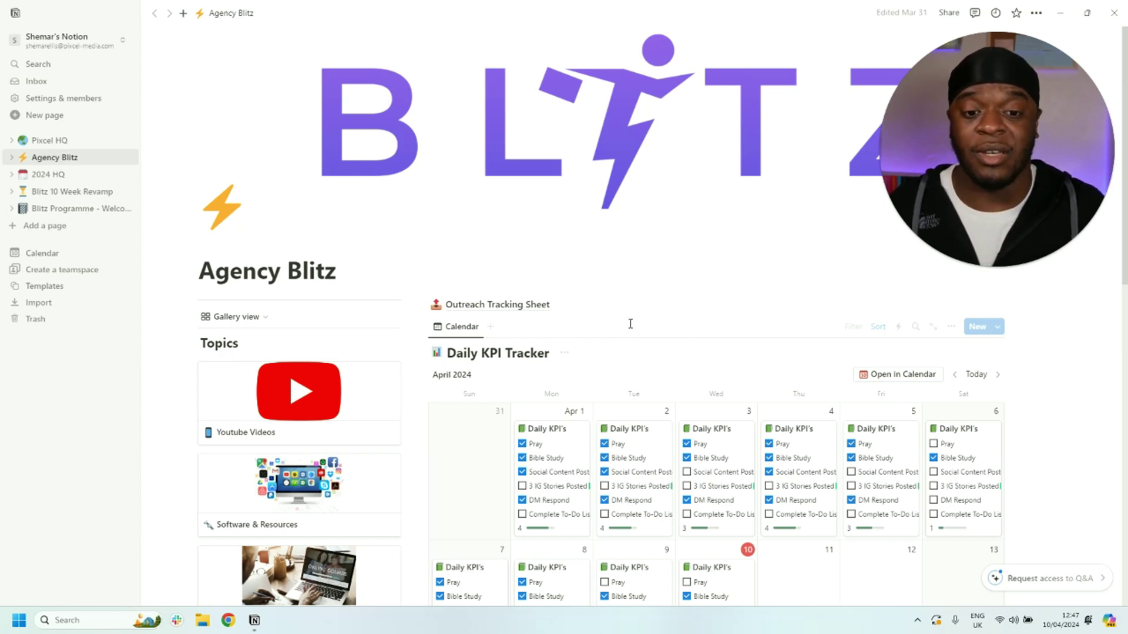
Open the Outreach Tracking Sheet page, return to the Agency Blitz page and look over its Daily KPI Tracker calendar.
left_click(743, 316)
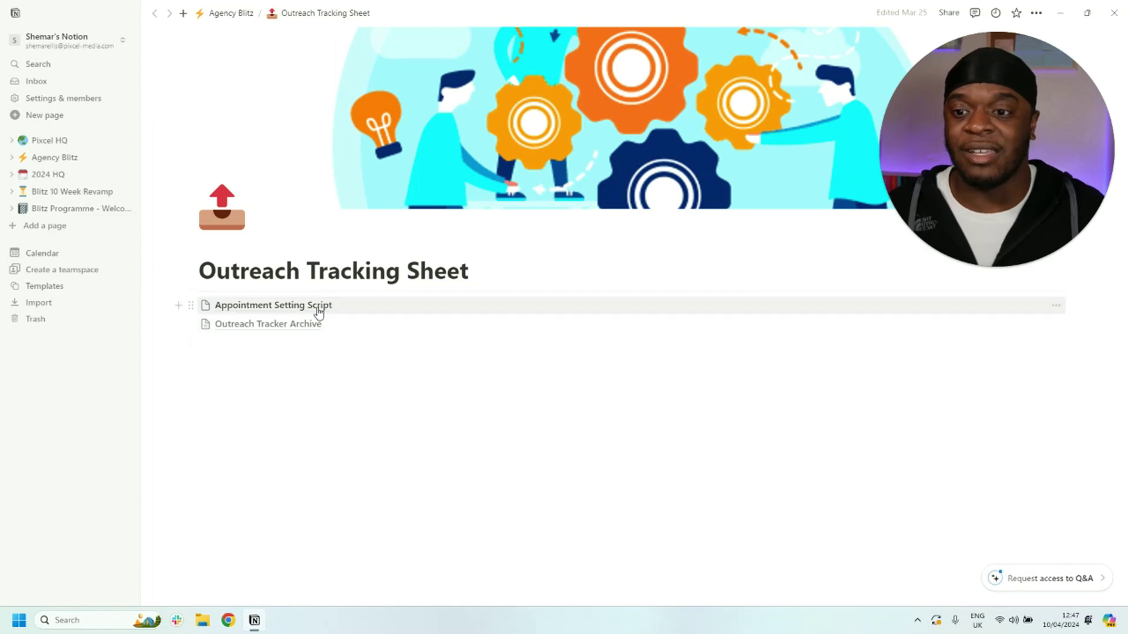
left_click(229, 13)
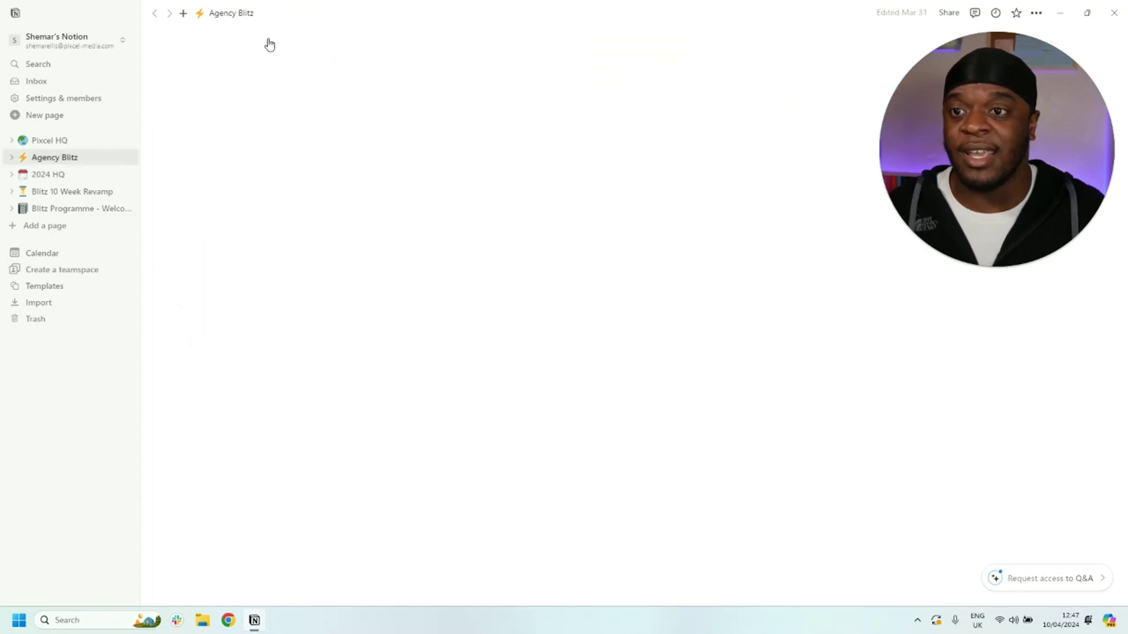
scroll(691, 352, "down", 4)
scroll(698, 339, "up", 1)
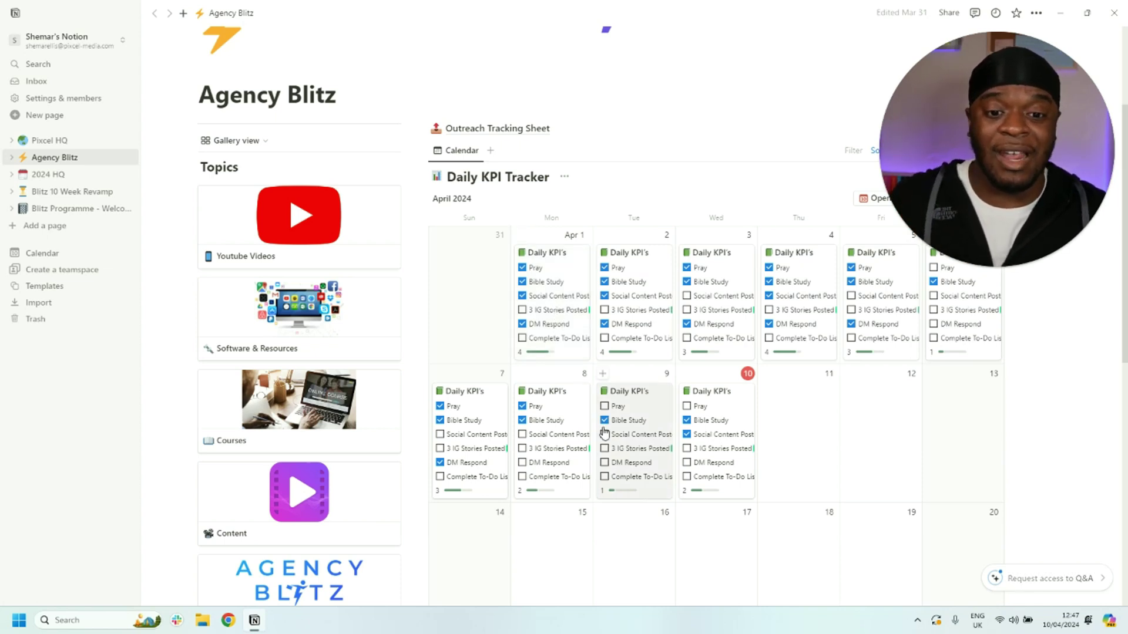
Open the Content topic, review its Media Tracker board, Platforms gallery and Posts calendar, and return to Agency Blitz.
scroll(607, 428, "down", 2)
left_click(344, 401)
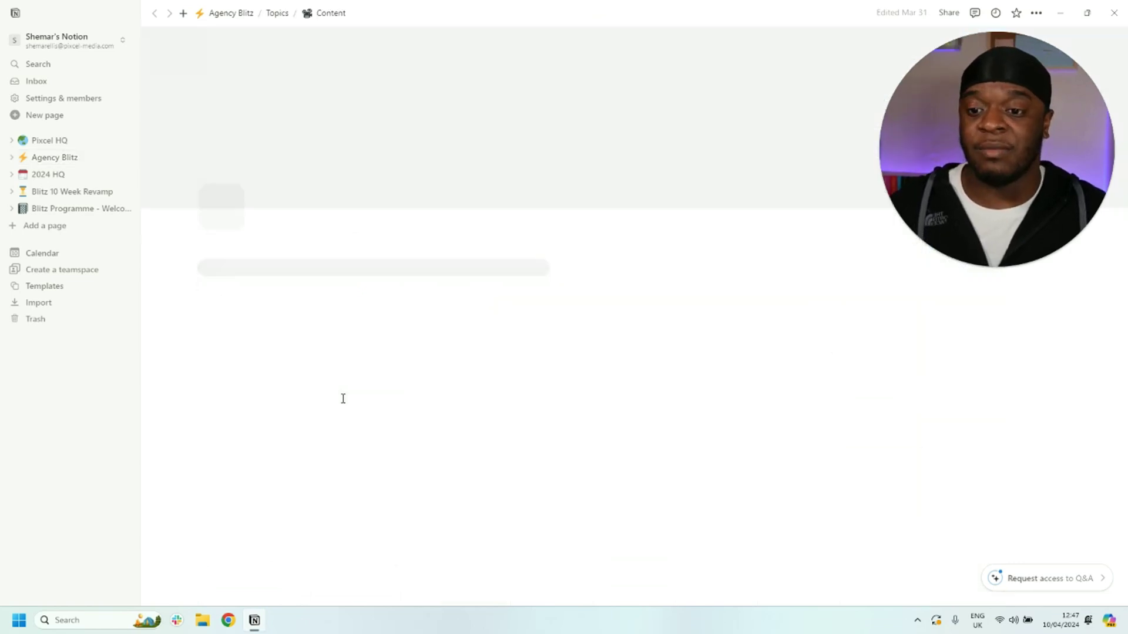
scroll(582, 361, "down", 6)
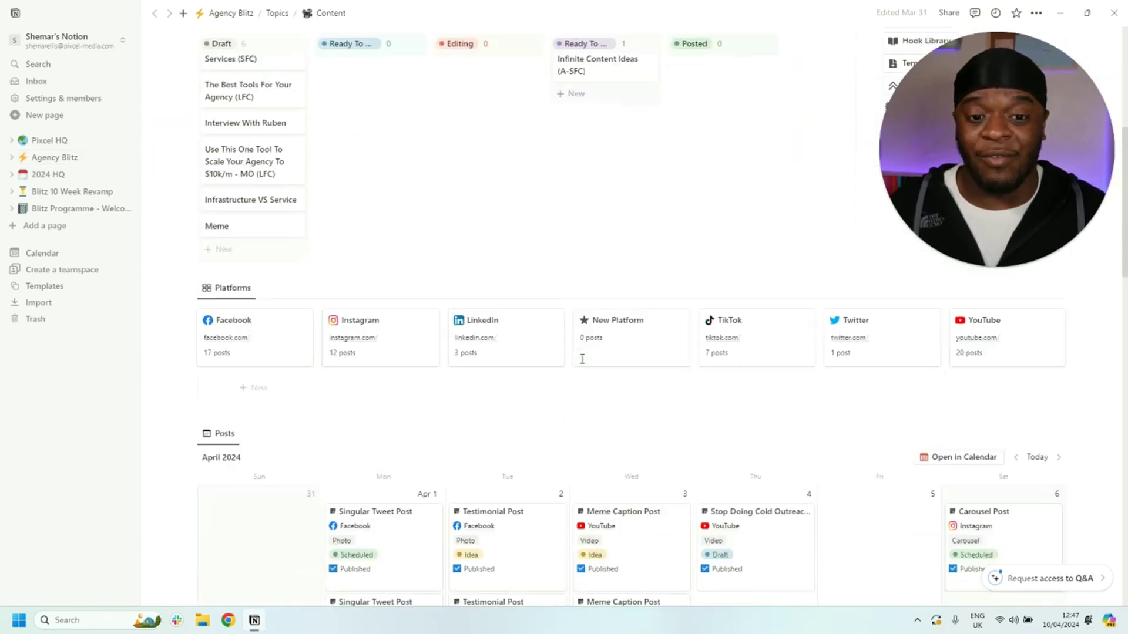
scroll(582, 359, "down", 5)
scroll(582, 359, "up", 10)
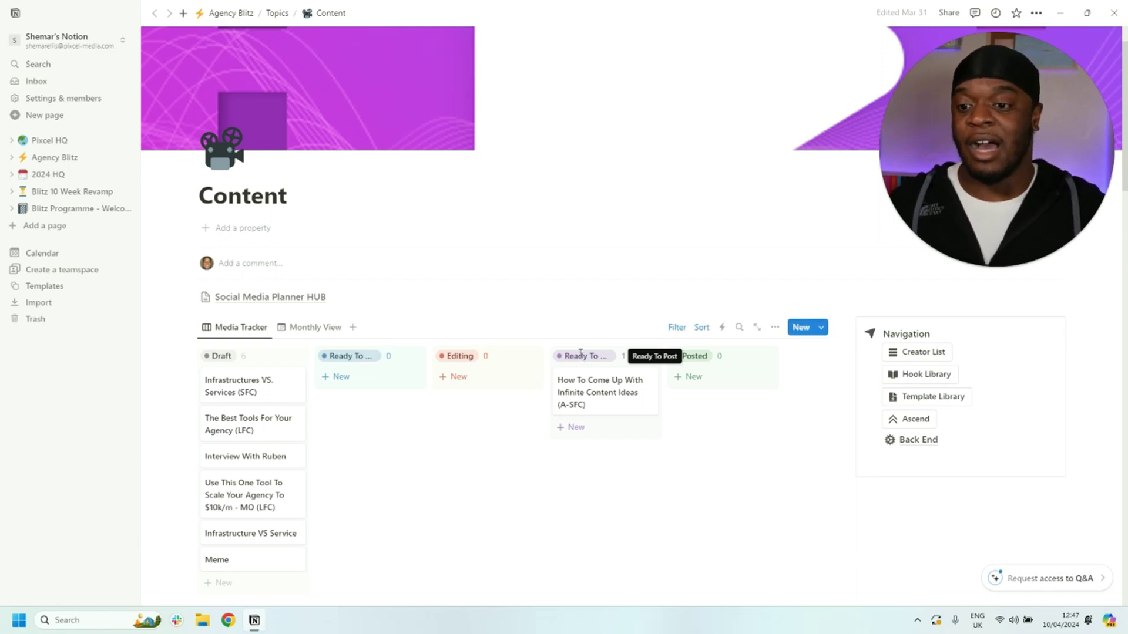
scroll(581, 351, "down", 3)
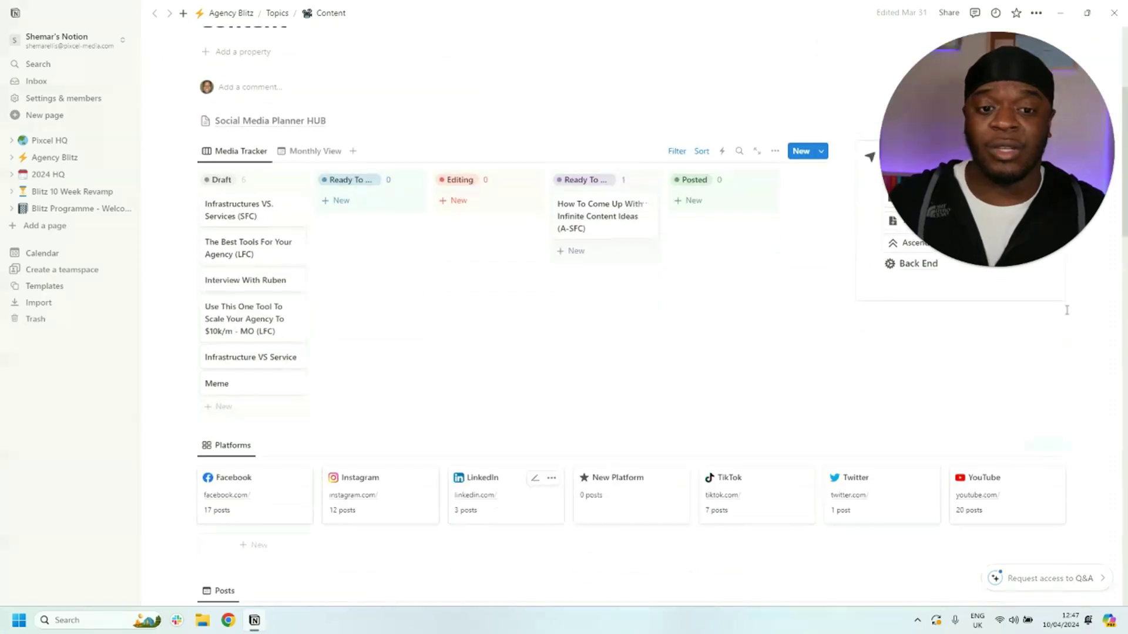
scroll(711, 267, "up", 4)
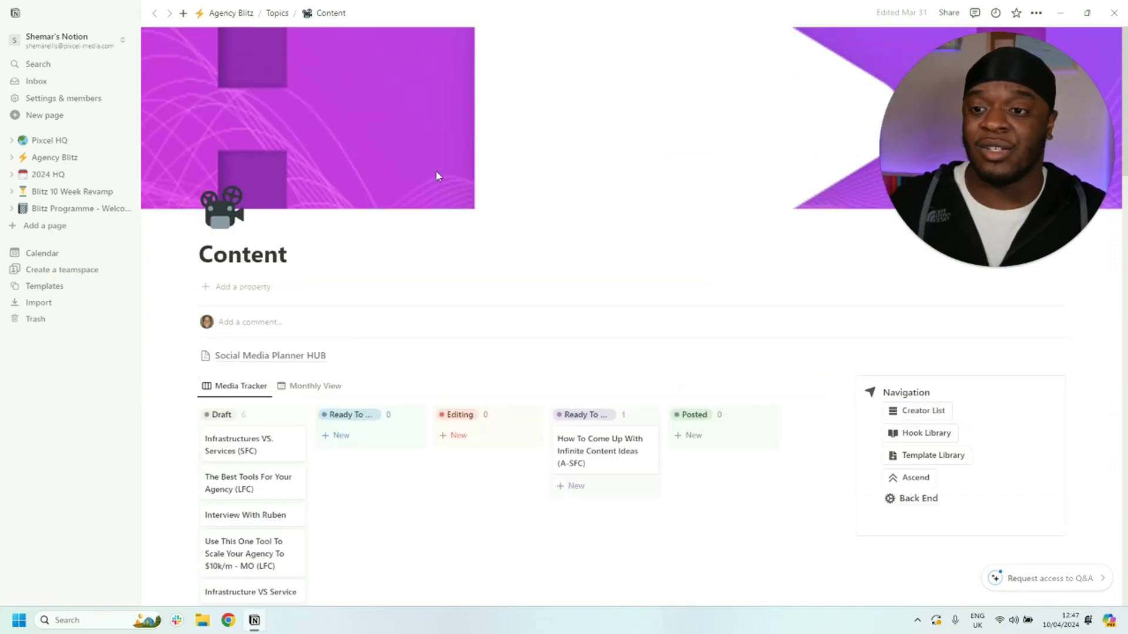
left_click(230, 17)
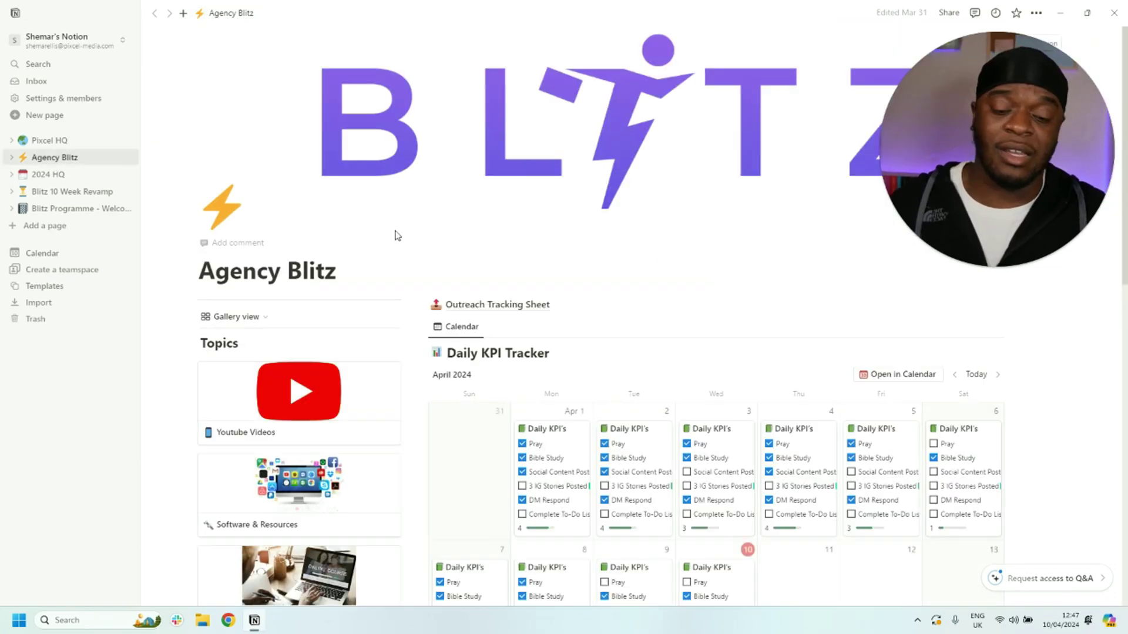
Open the Youtube Videos topic and go into its GHL video topic to view the Video Titles table.
scroll(411, 246, "down", 4)
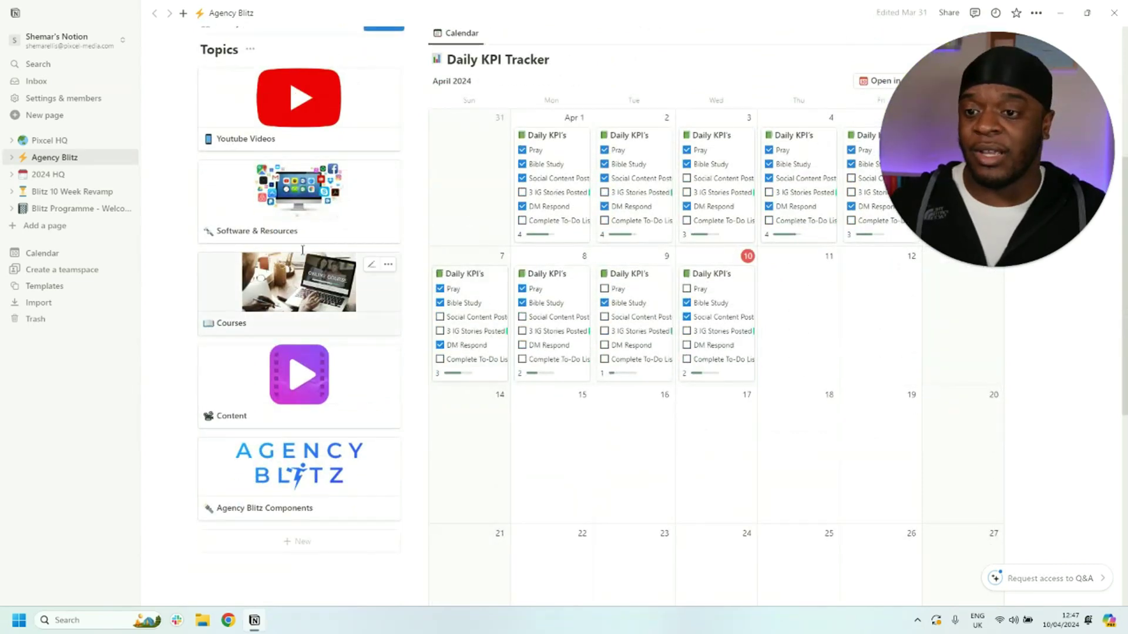
left_click(291, 127)
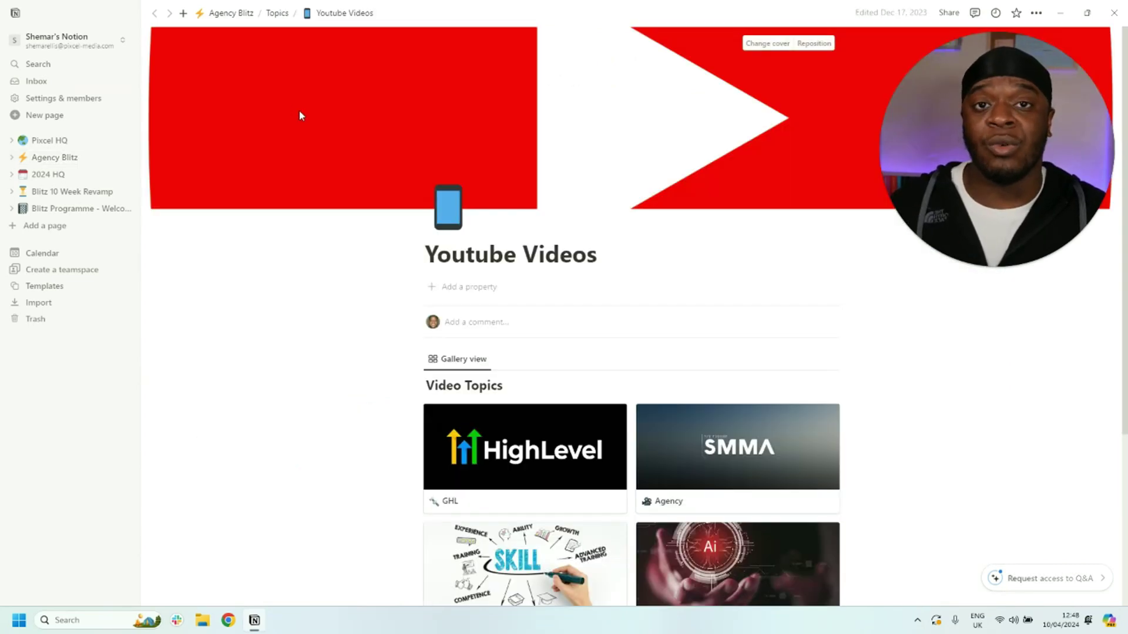
scroll(298, 111, "down", 3)
left_click(543, 278)
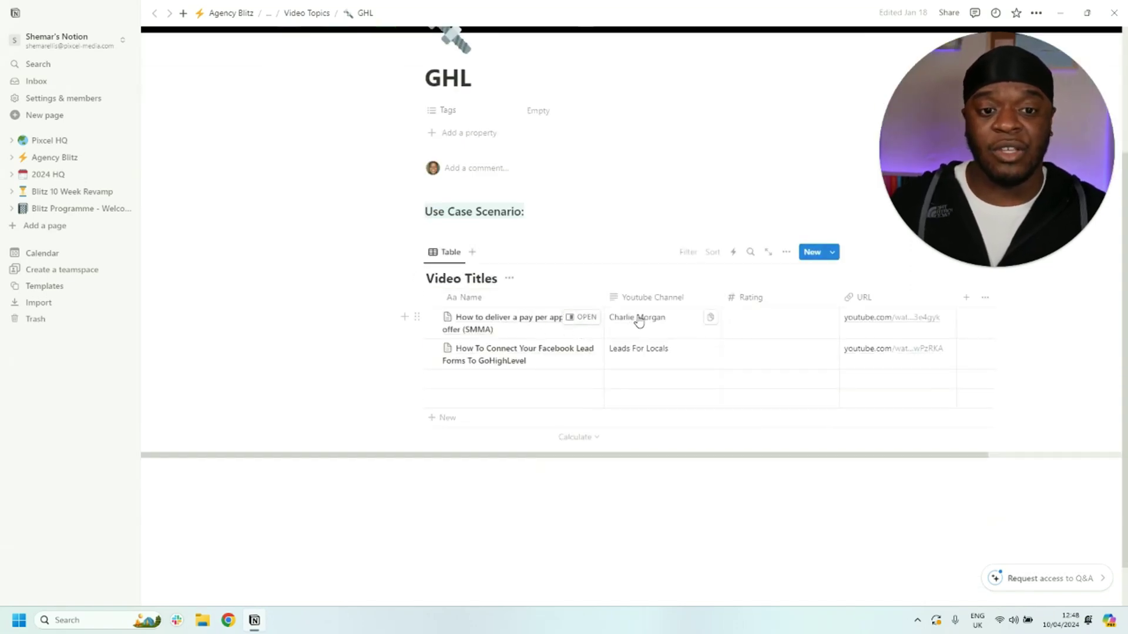
Open the "How to deliver a pay per appointment offer (SMMA)" entry and read through its notes.
left_click(581, 320)
scroll(867, 313, "down", 3)
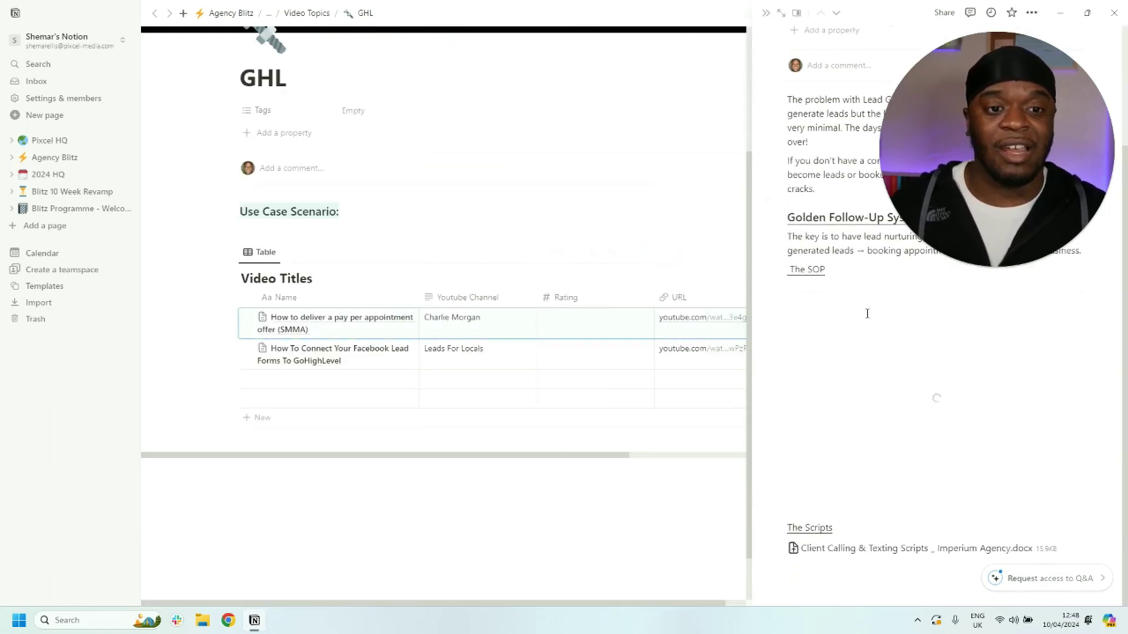
scroll(867, 314, "up", 3)
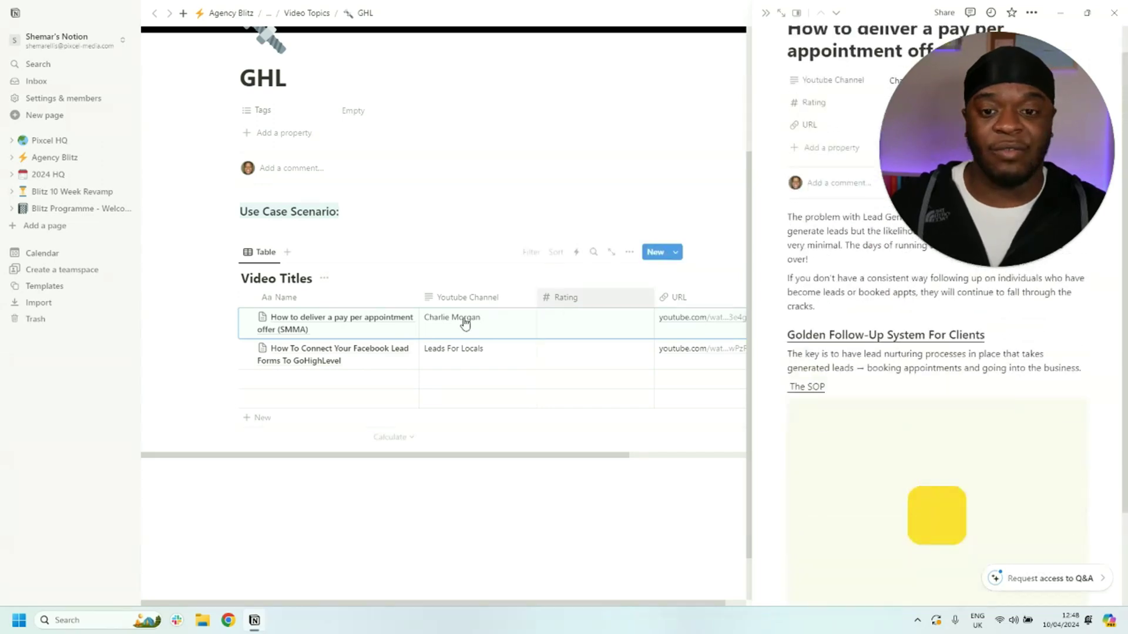
Read the step-by-step notes of the "How To Connect Your Facebook Lead Forms To GoHighLevel" entry and close them.
left_click(404, 349)
scroll(908, 328, "down", 3)
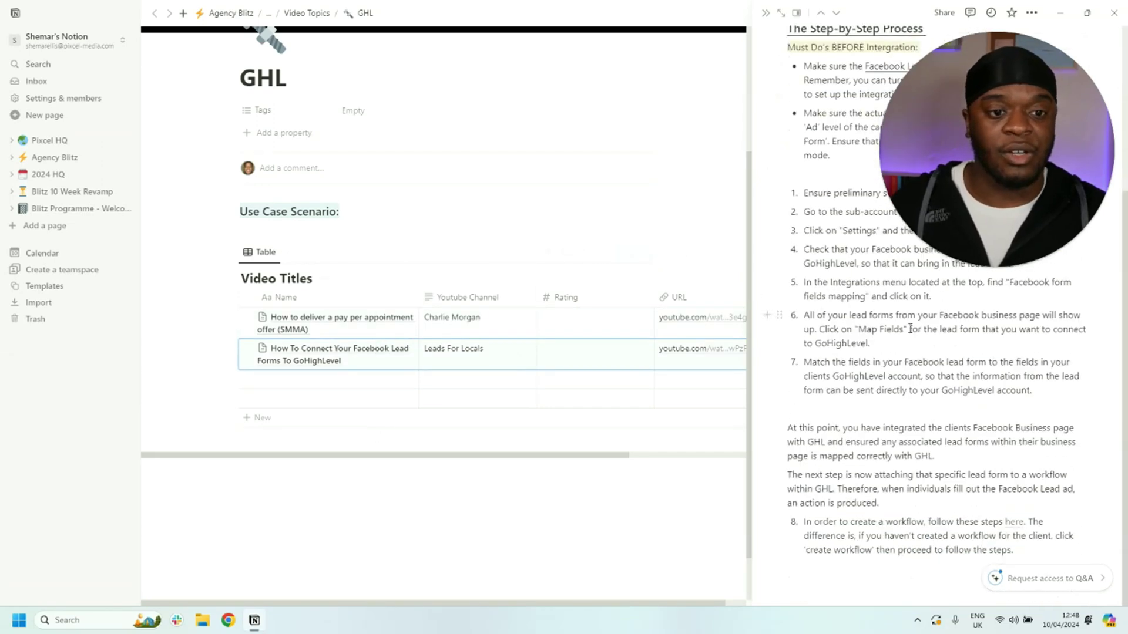
scroll(909, 328, "up", 3)
scroll(909, 328, "down", 3)
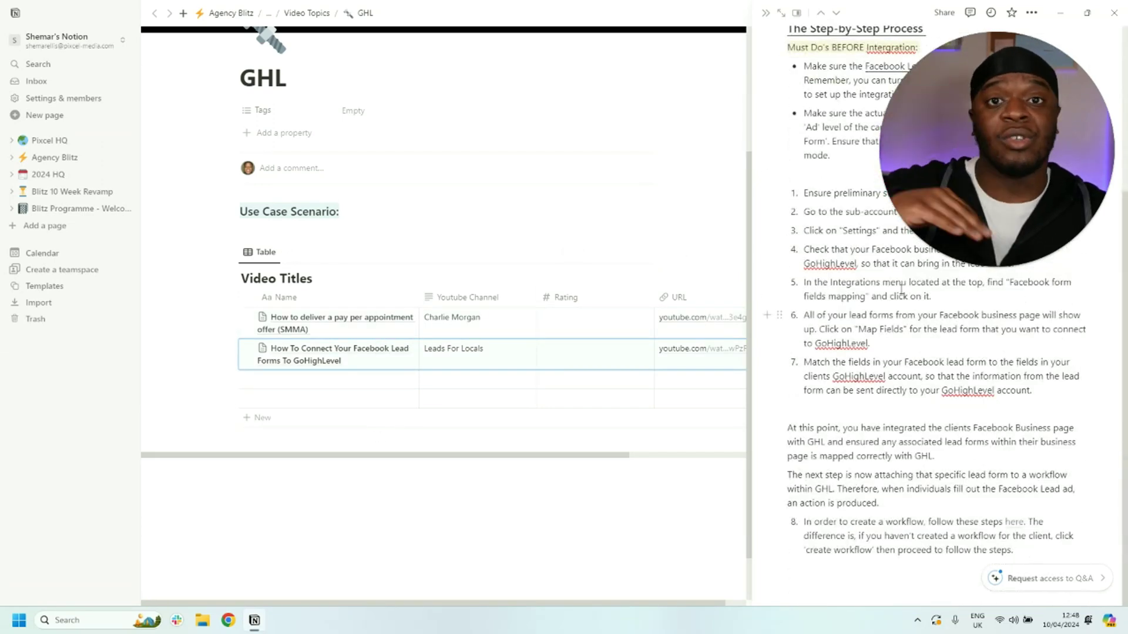
left_click(765, 13)
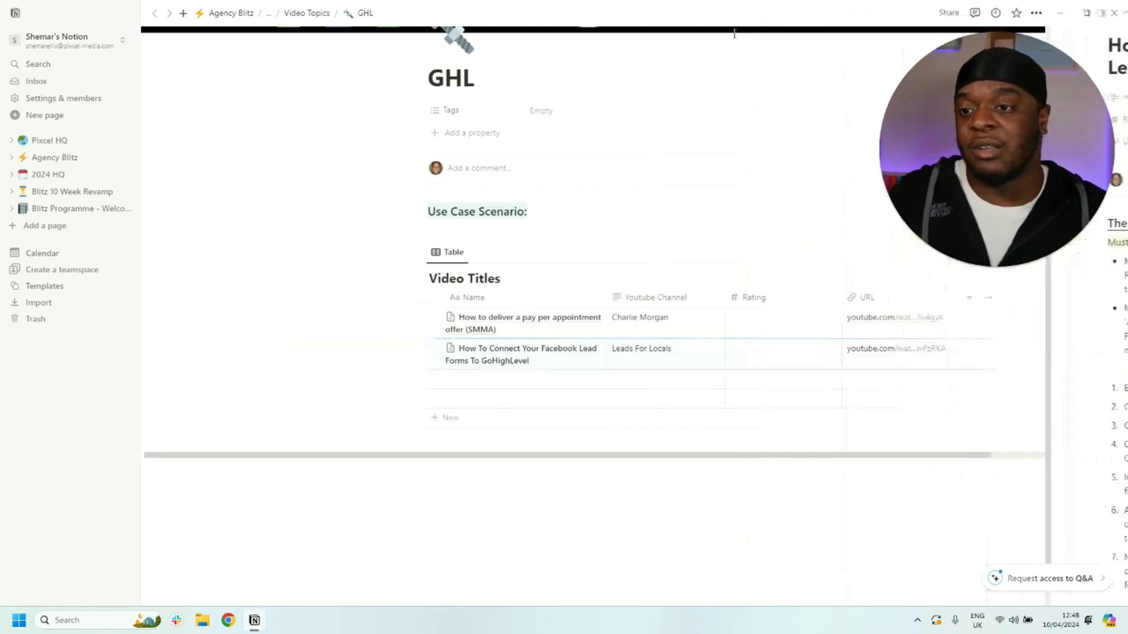
Return to the Agency Blitz page and open the Agency Blitz Components topic to browse its Shortcuts gallery.
left_click(247, 14)
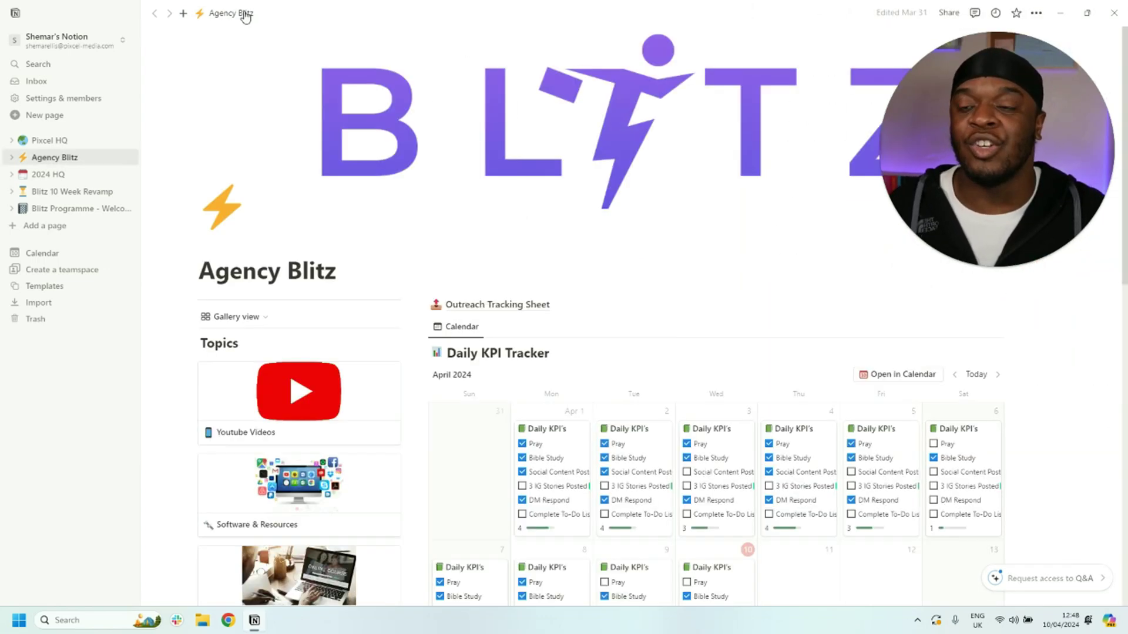
scroll(332, 212, "down", 1)
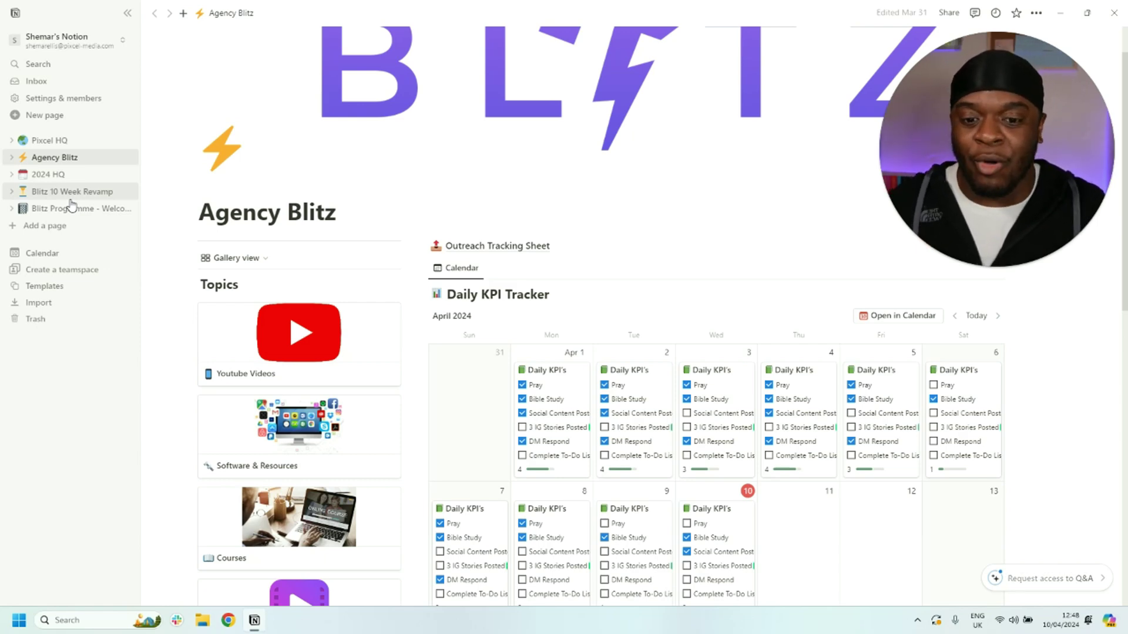
scroll(404, 194, "down", 12)
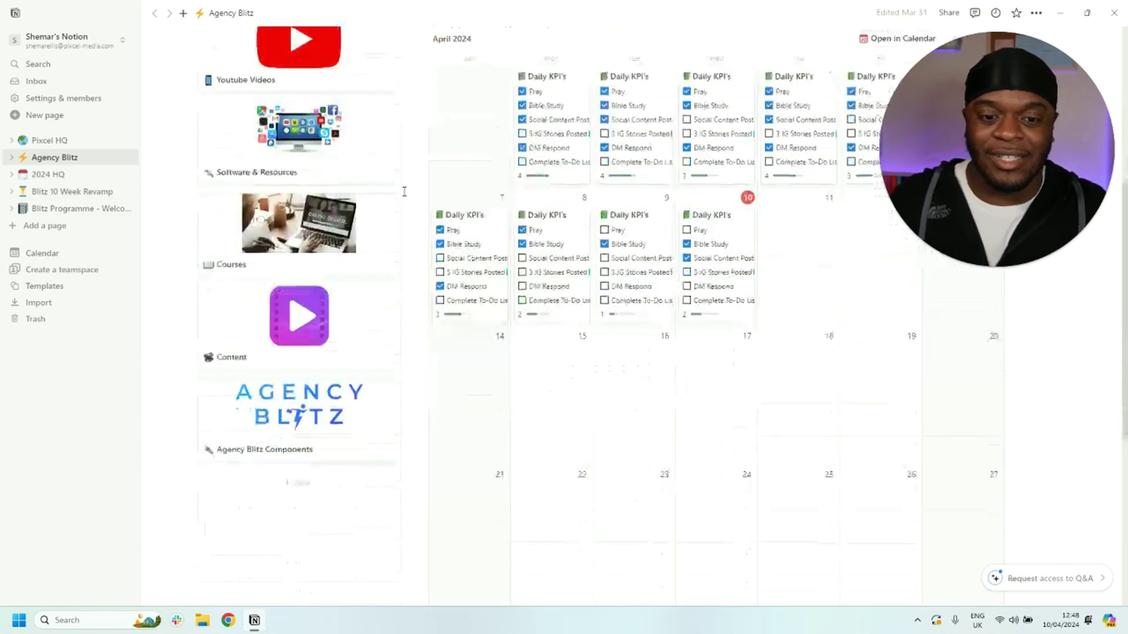
scroll(413, 212, "up", 4)
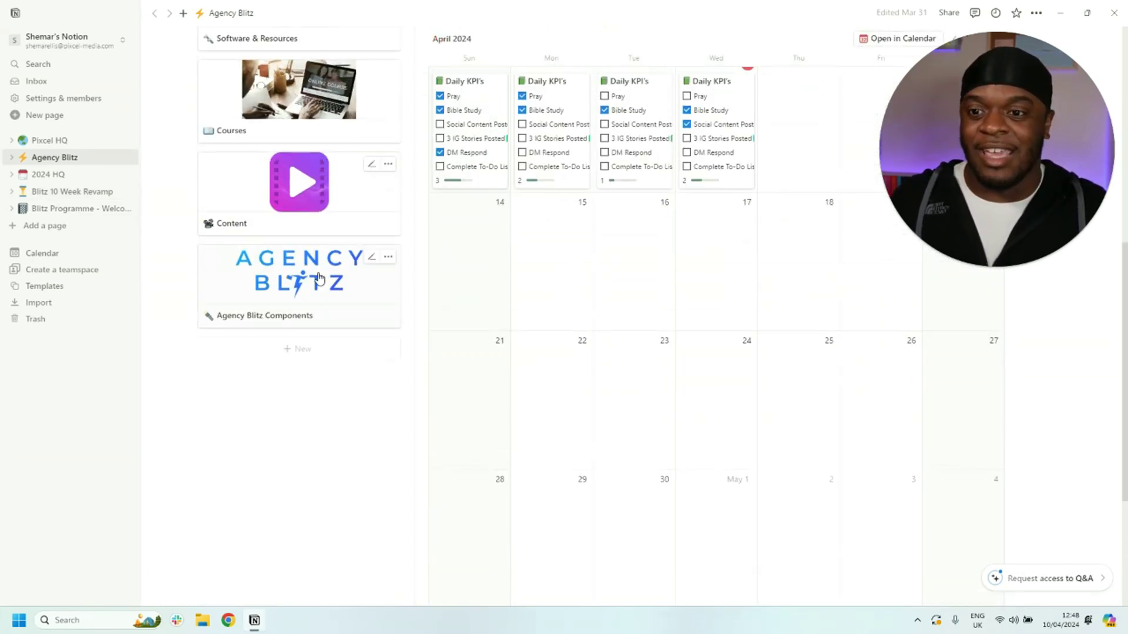
left_click(317, 273)
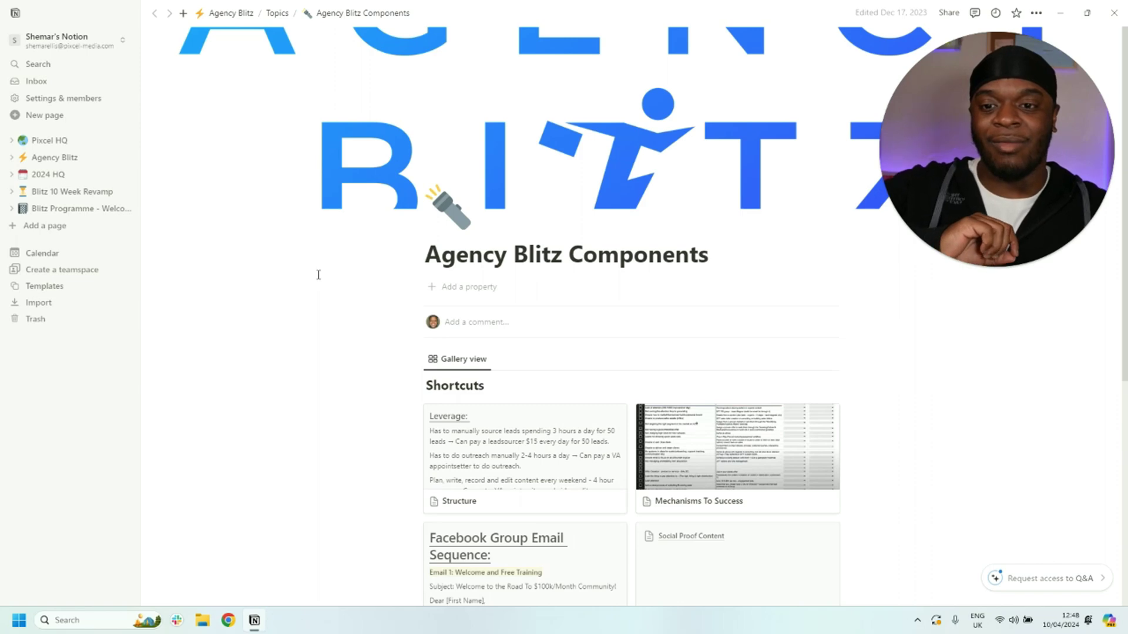
scroll(376, 312, "down", 4)
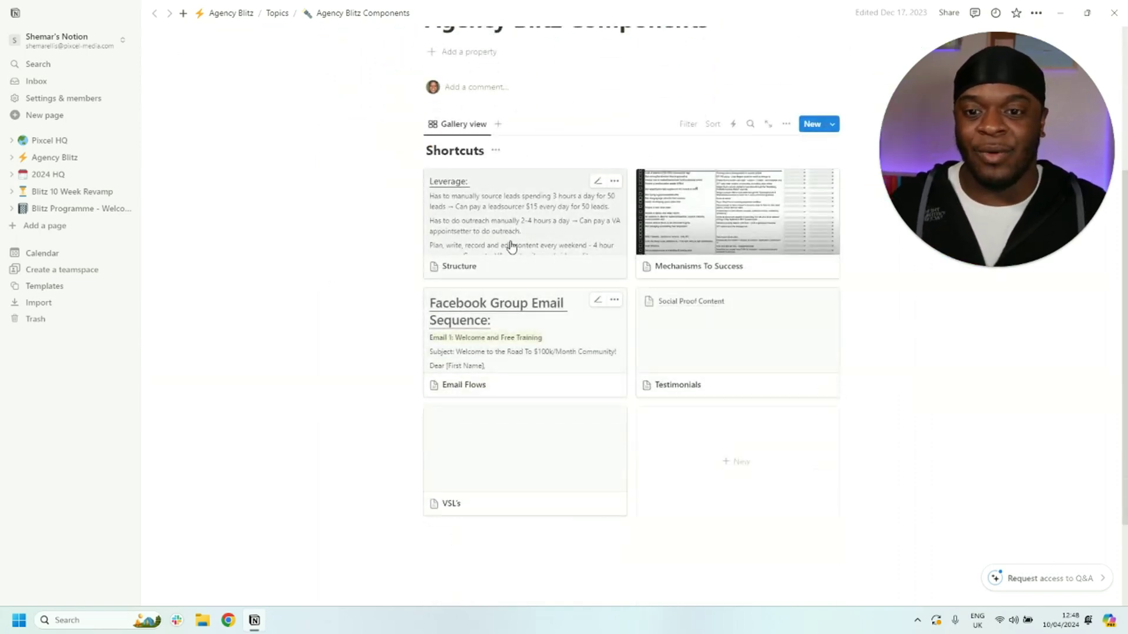
Open the Testimonials shortcut and browse the full Social Proof Content table linked there.
left_click(699, 358)
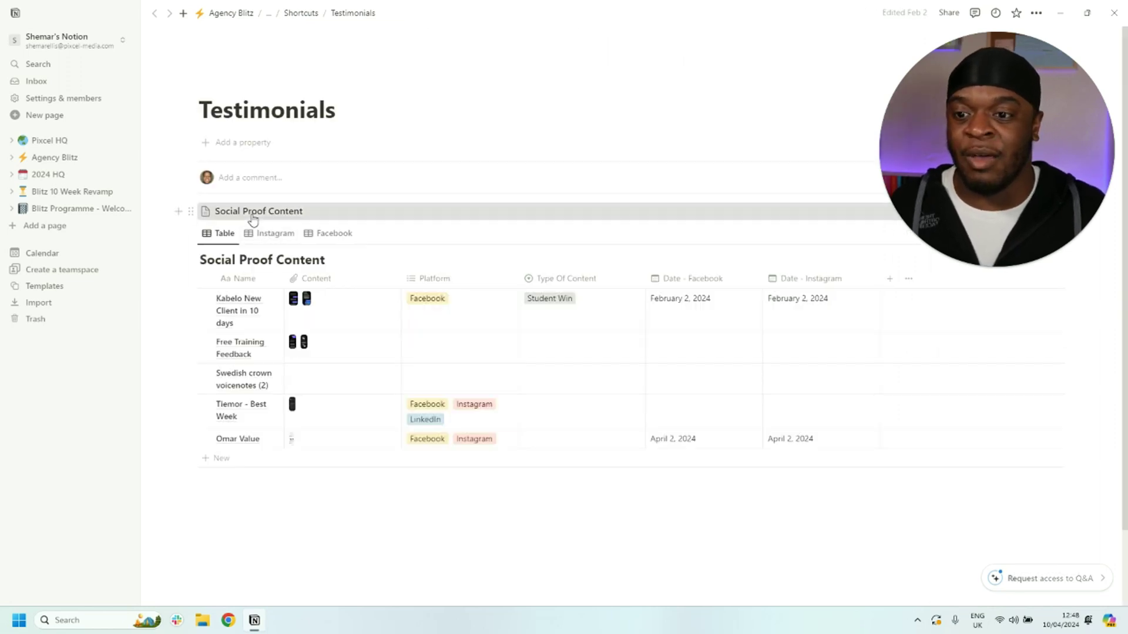
left_click(253, 212)
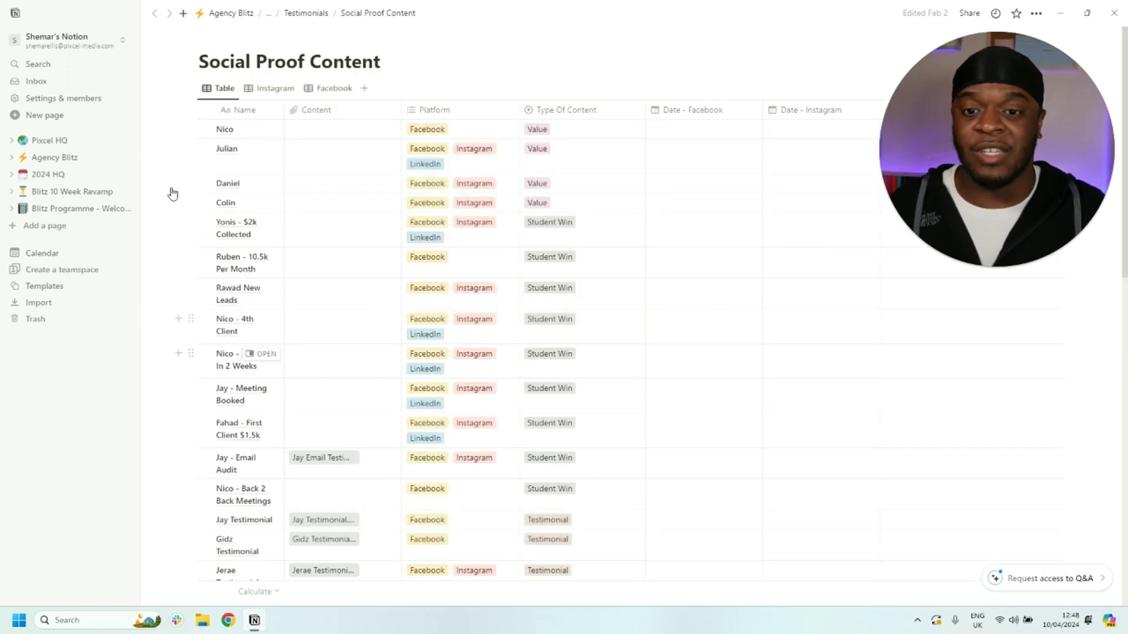
scroll(295, 230, "down", 15)
scroll(296, 214, "up", 14)
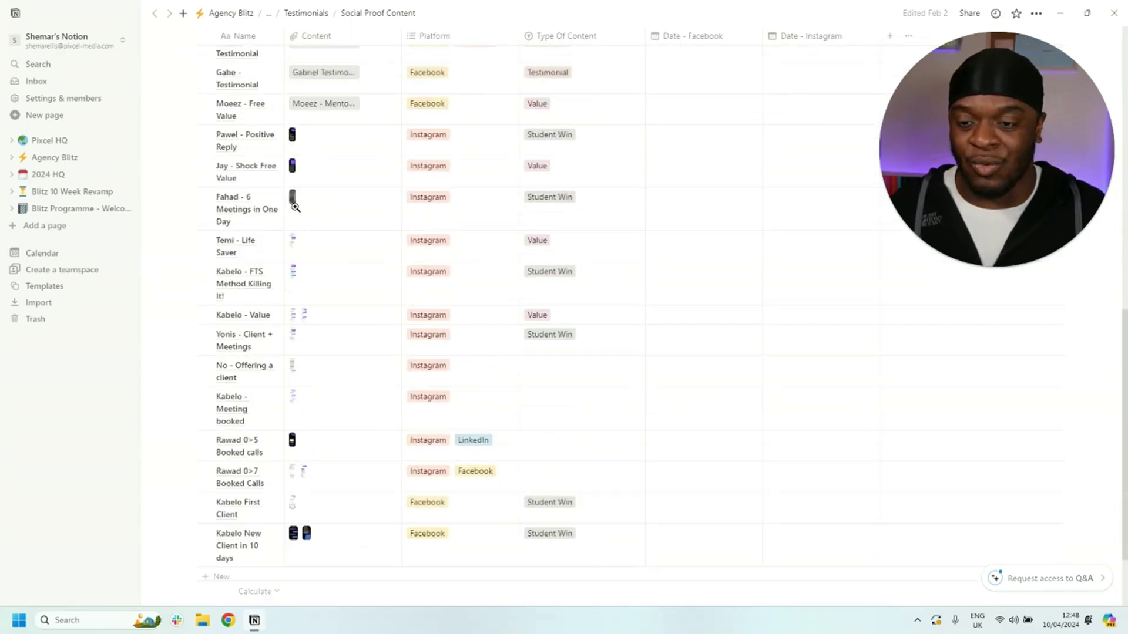
scroll(297, 209, "up", 3)
Return to the Agency Blitz page and look over its topic gallery and KPI calendar.
left_click(242, 12)
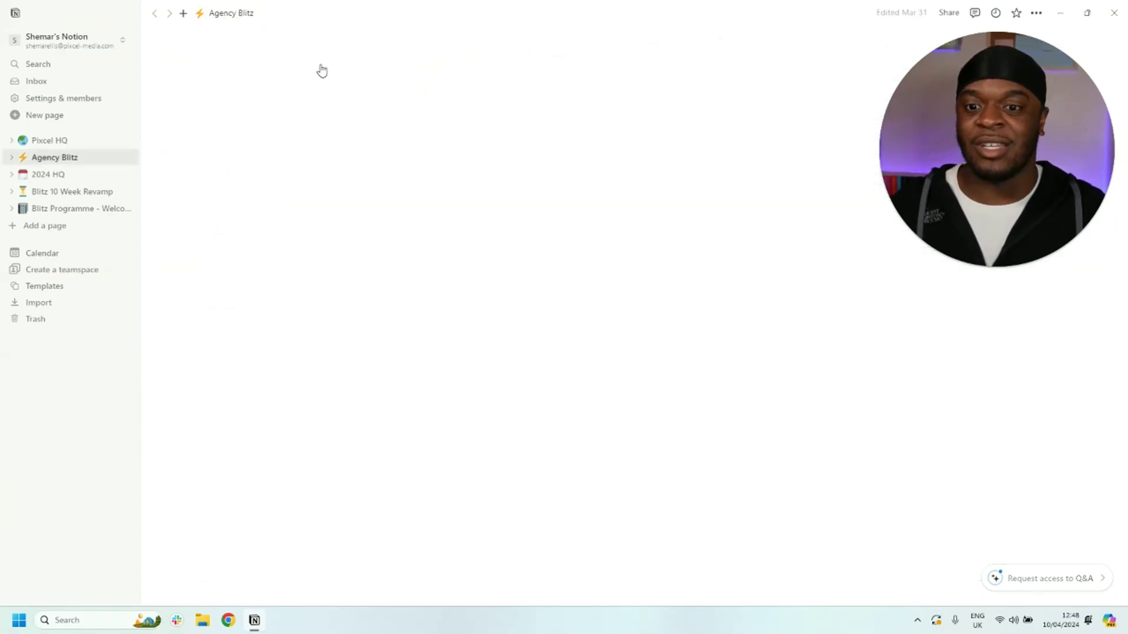
scroll(633, 277, "down", 9)
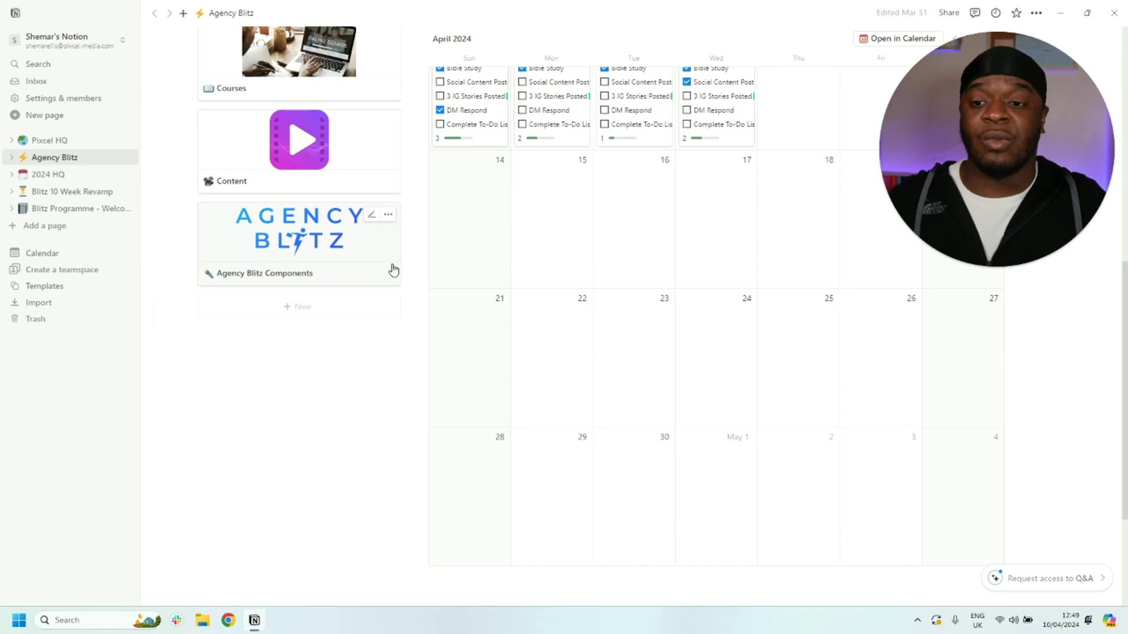
scroll(393, 270, "up", 2)
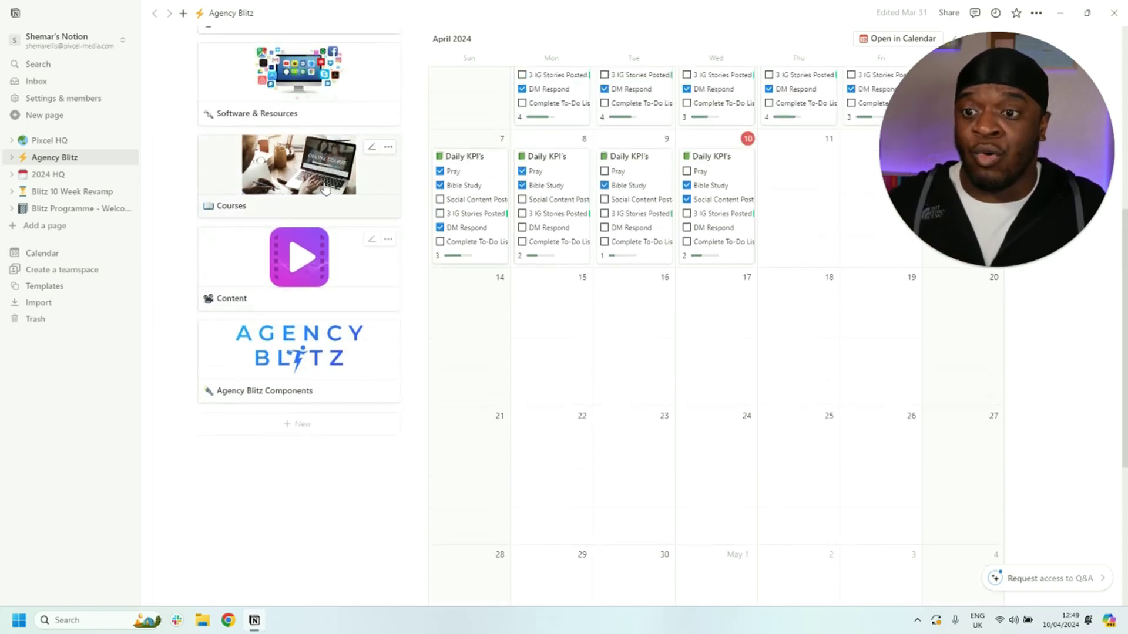
scroll(658, 334, "up", 4)
scroll(658, 334, "up", 1)
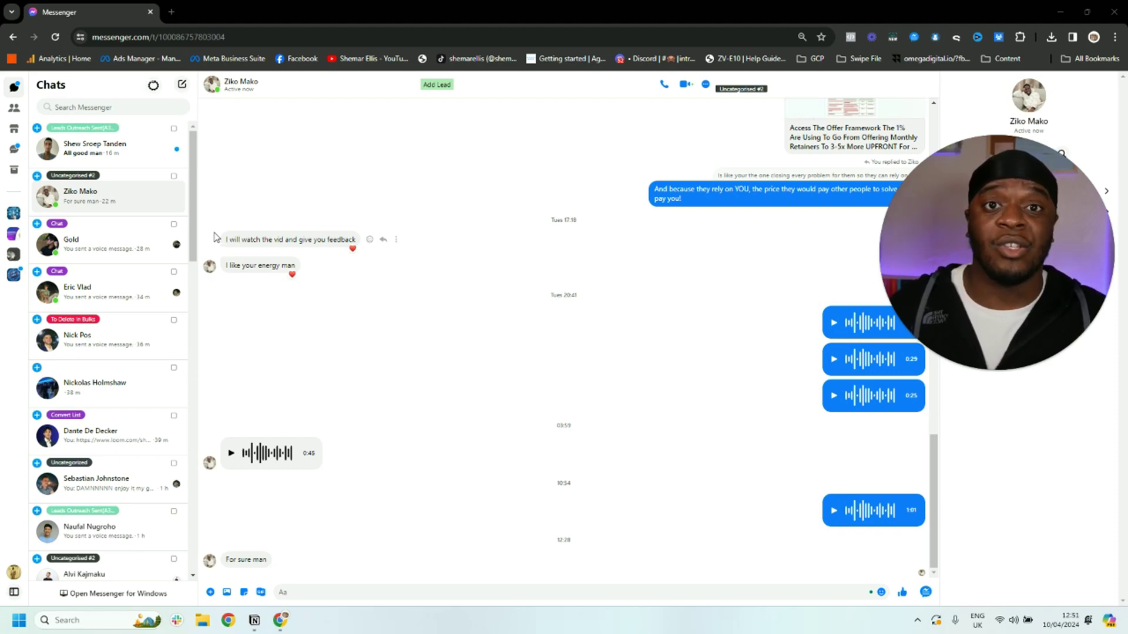
Open the Messenger Organizer for the first chat, view the available primary folders and close it without assigning one.
left_click(37, 128)
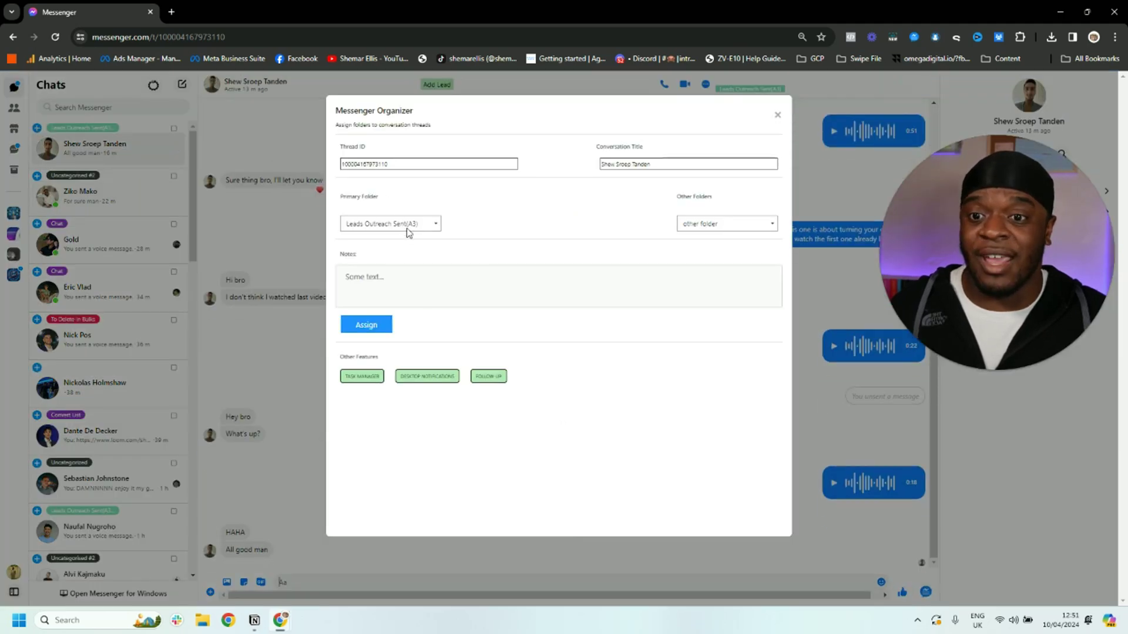
left_click(413, 224)
scroll(413, 276, "down", 2)
scroll(413, 276, "down", 2)
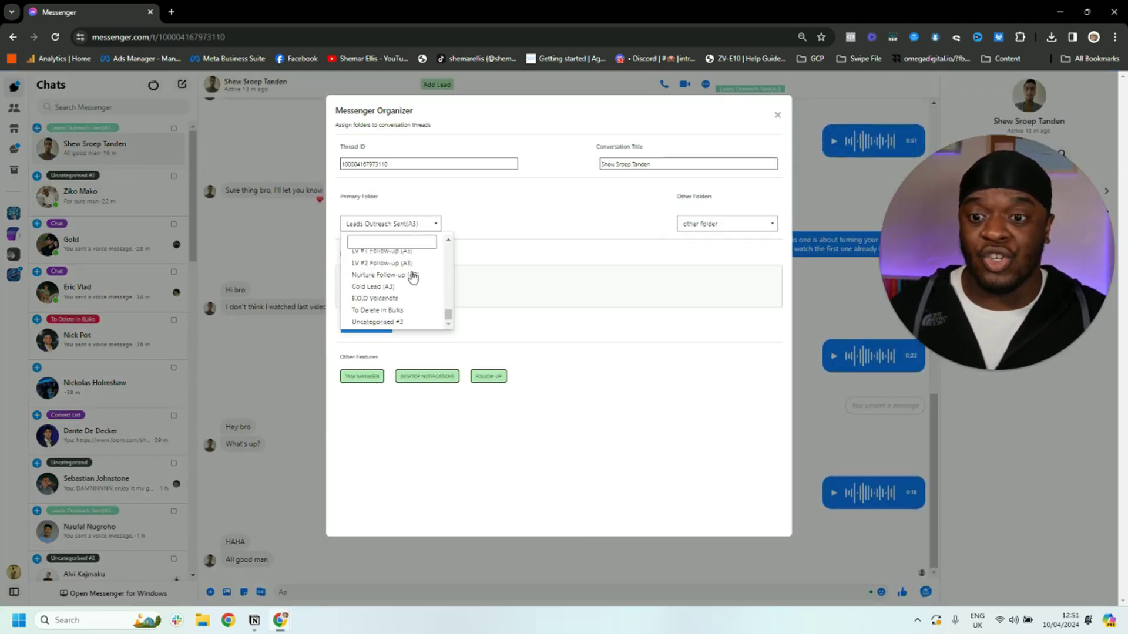
left_click(777, 115)
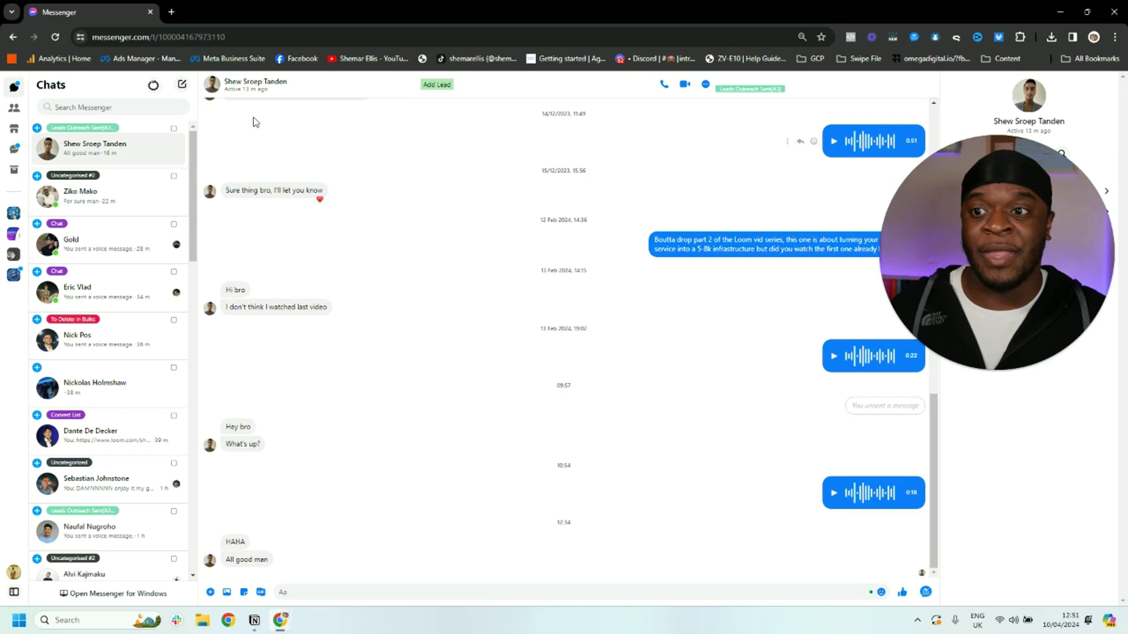
Display the folder filter above the chat list, view its folder options and close the list.
left_click(154, 86)
left_click(143, 93)
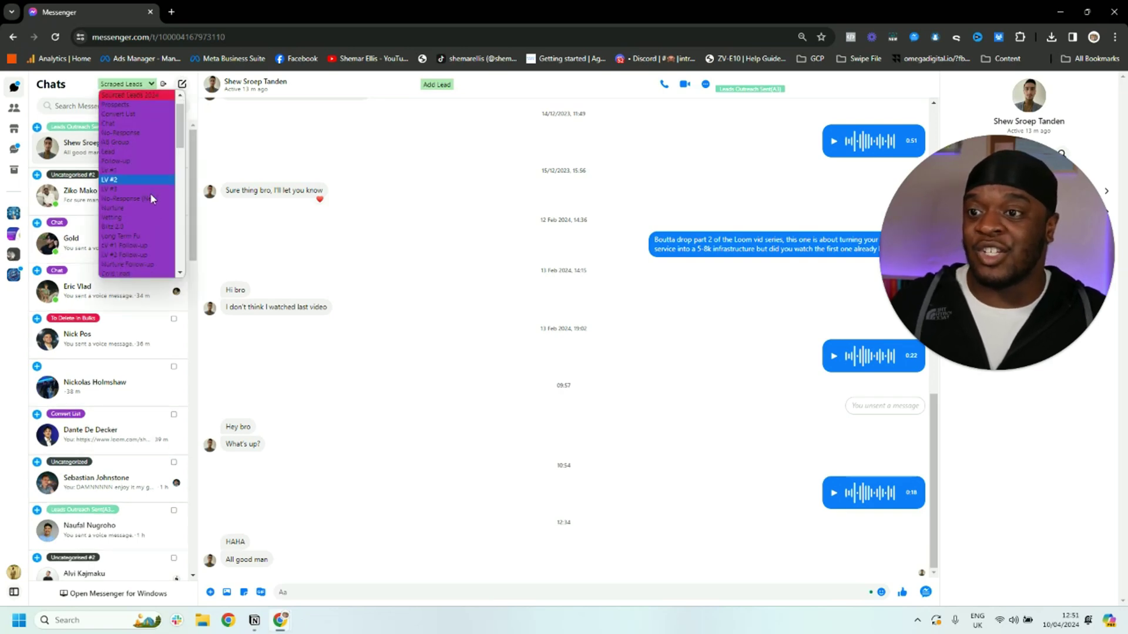
left_click(89, 82)
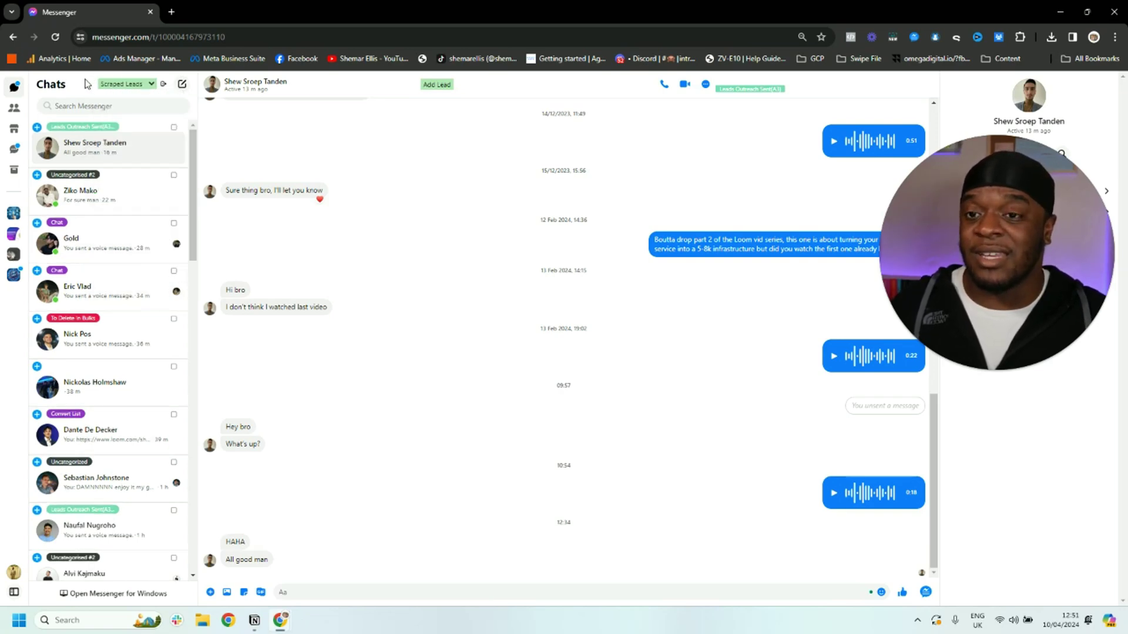
Open the CRM dashboard of Messenger Organizer and view the Leads board with its folder columns.
left_click(914, 38)
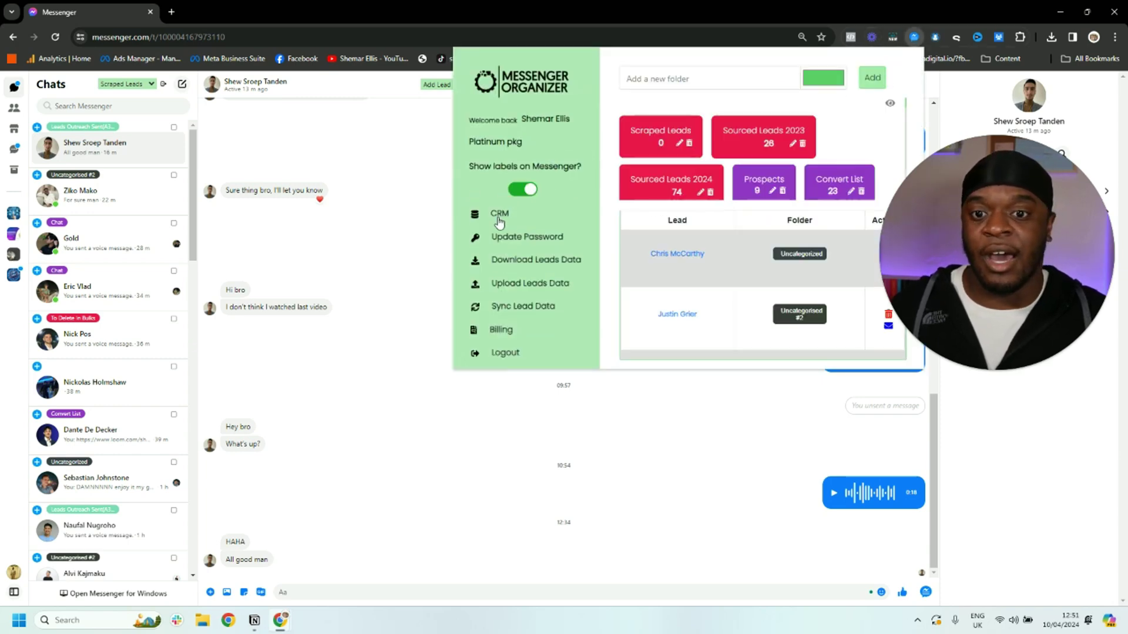
left_click(499, 217)
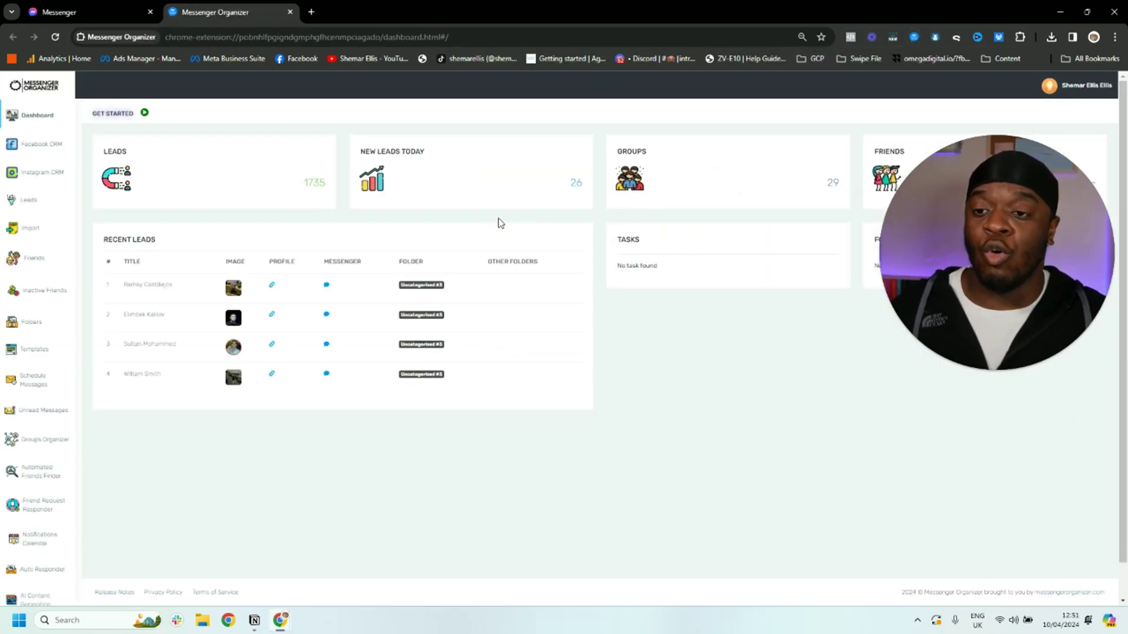
left_click(32, 322)
left_click(40, 201)
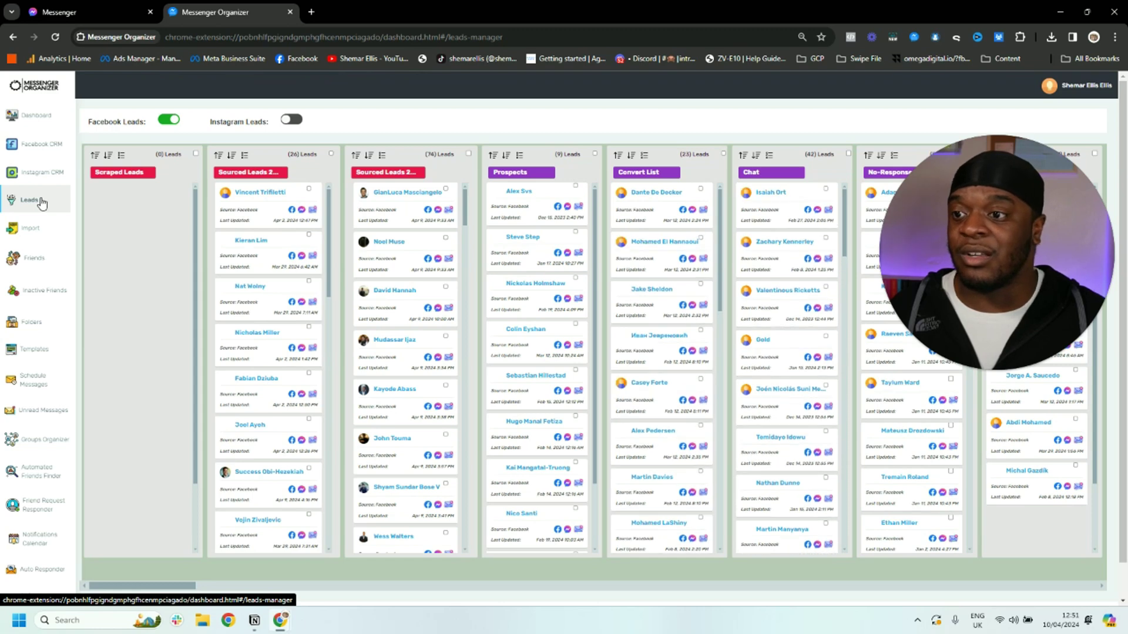
Open the Facebook CRM and look through its list of leads and assigned folders.
left_click(40, 147)
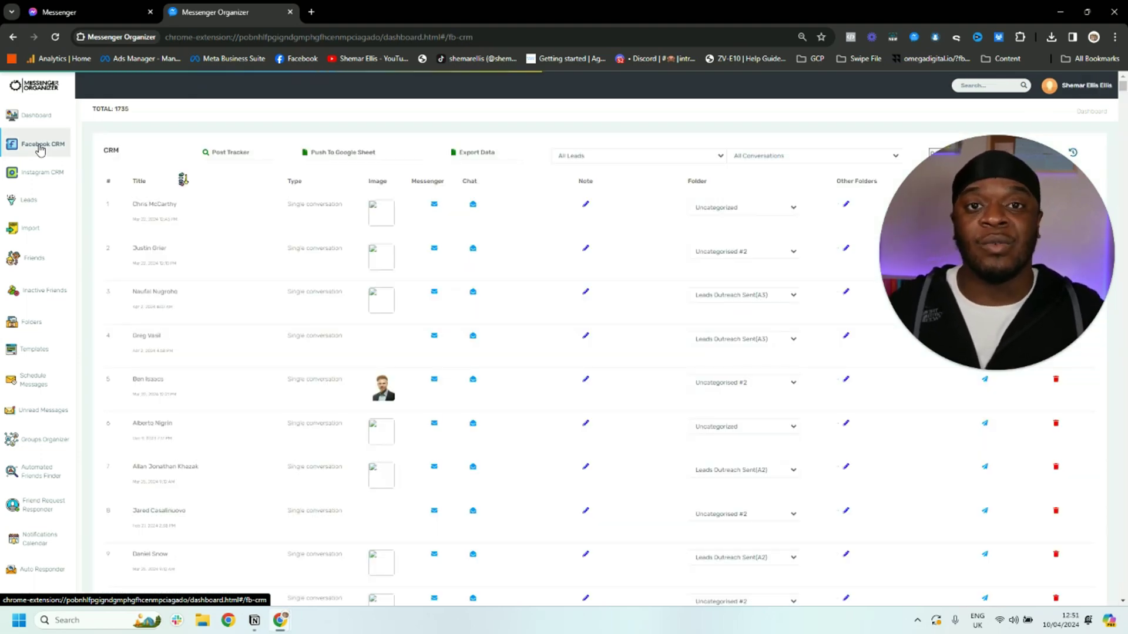
scroll(311, 267, "down", 5)
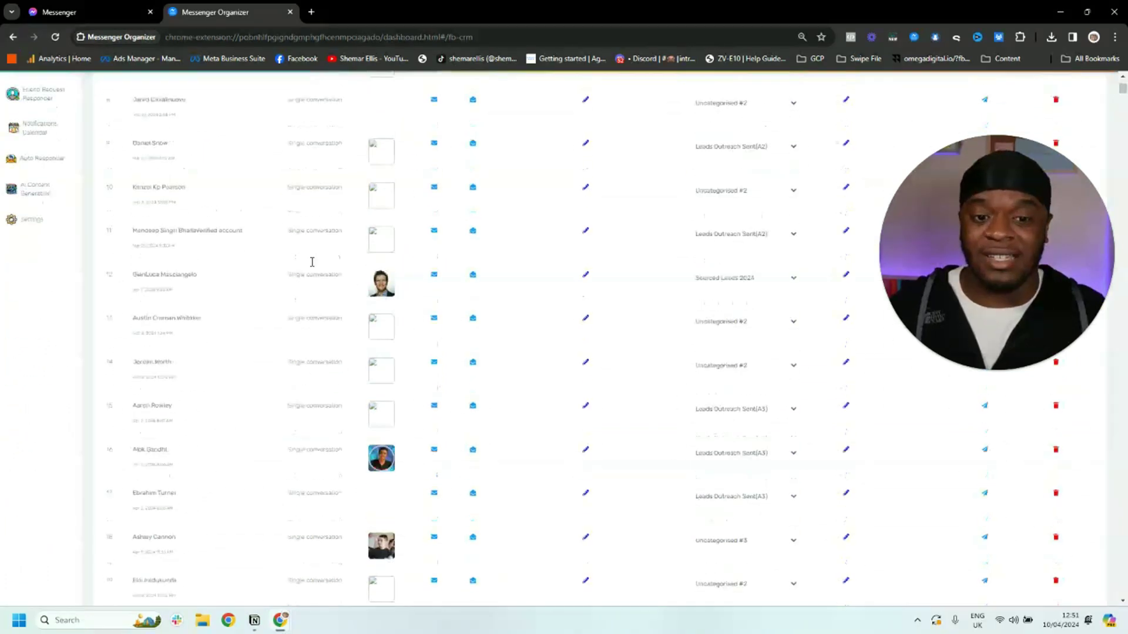
scroll(311, 267, "up", 5)
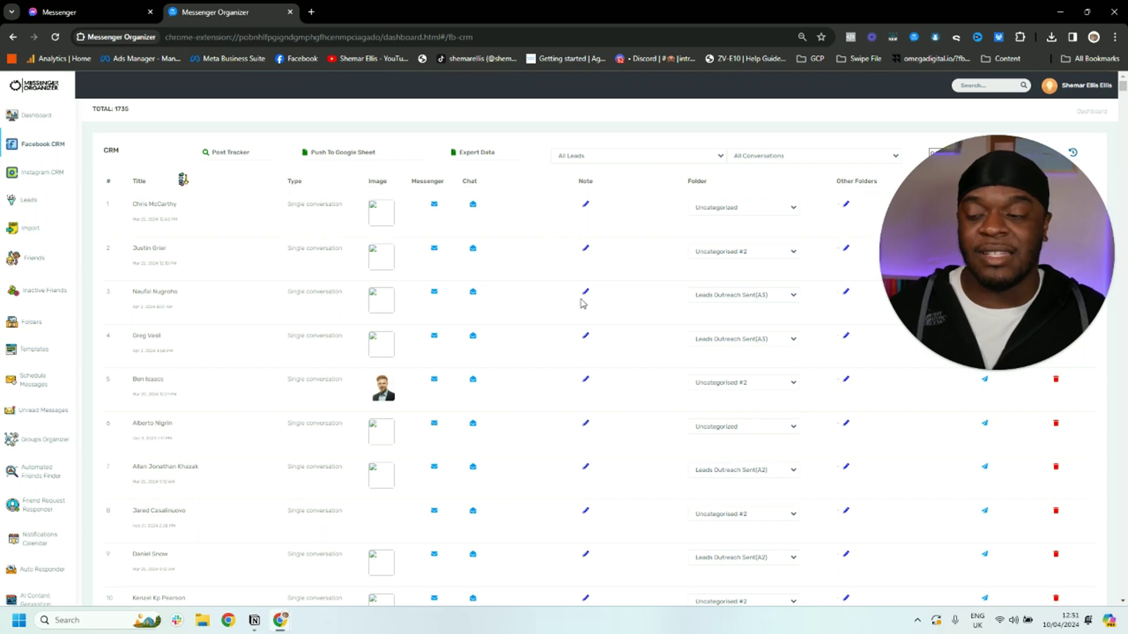
View the Schedule Messages page, and examine the keyword and negative keyword lists and search options of the Automated Friends Finder.
left_click(42, 391)
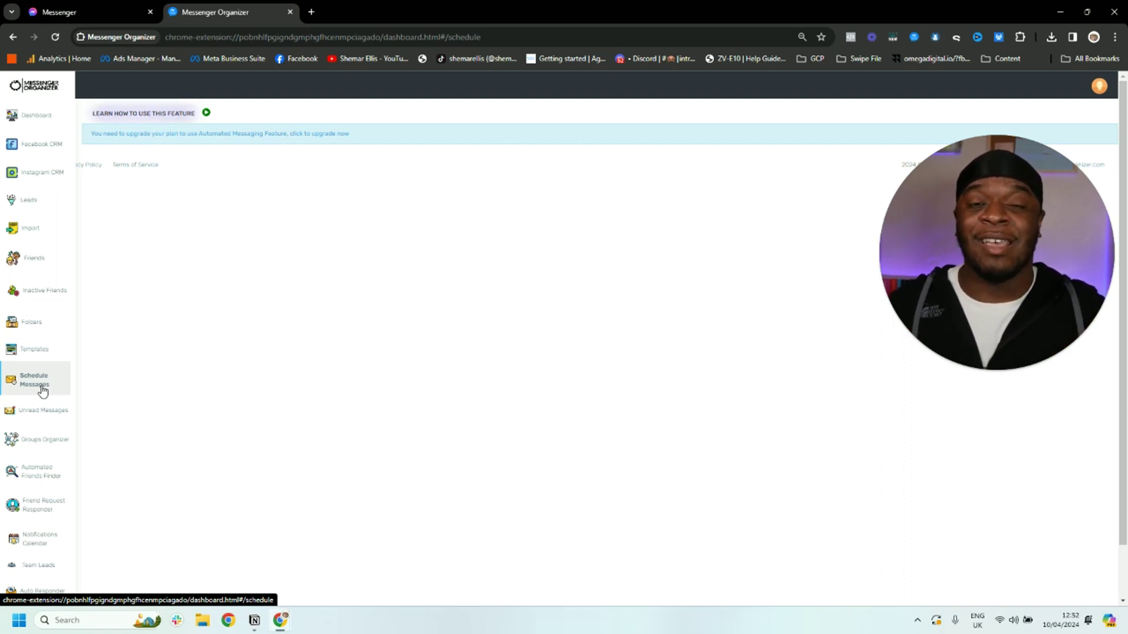
left_click(41, 473)
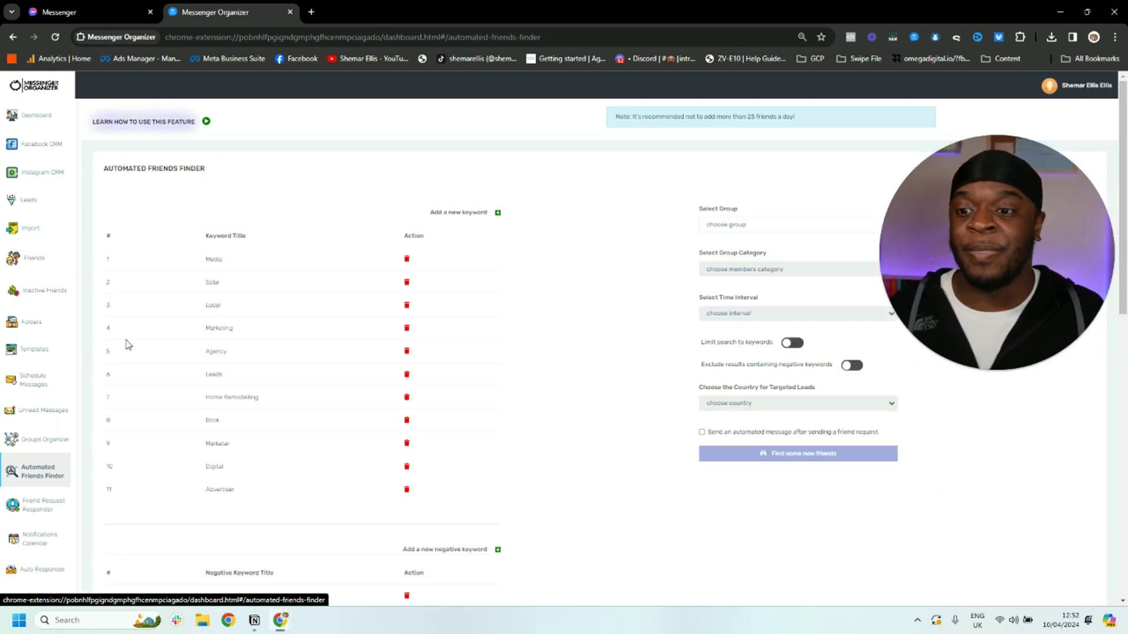
scroll(238, 243, "down", 6)
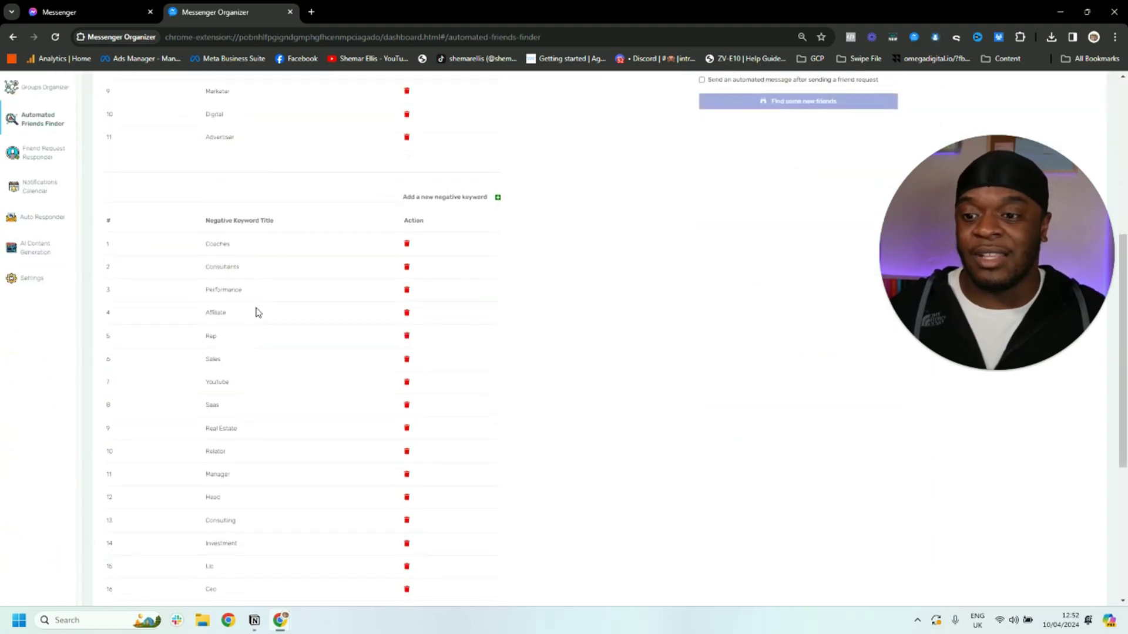
scroll(214, 241, "up", 5)
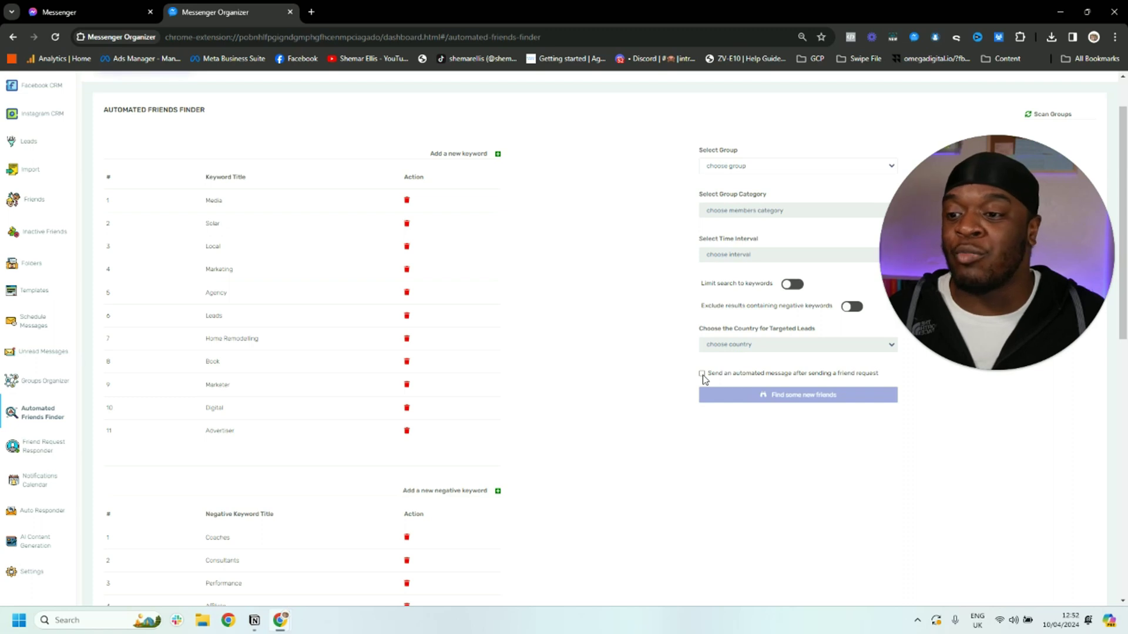
scroll(265, 238, "down", 2)
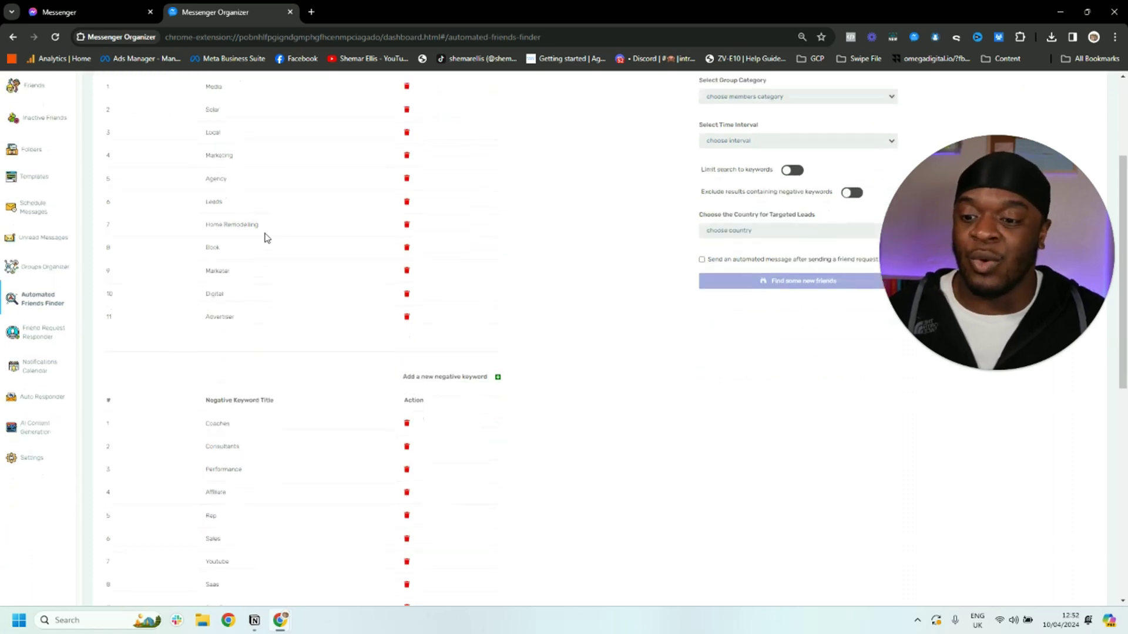
scroll(266, 238, "down", 2)
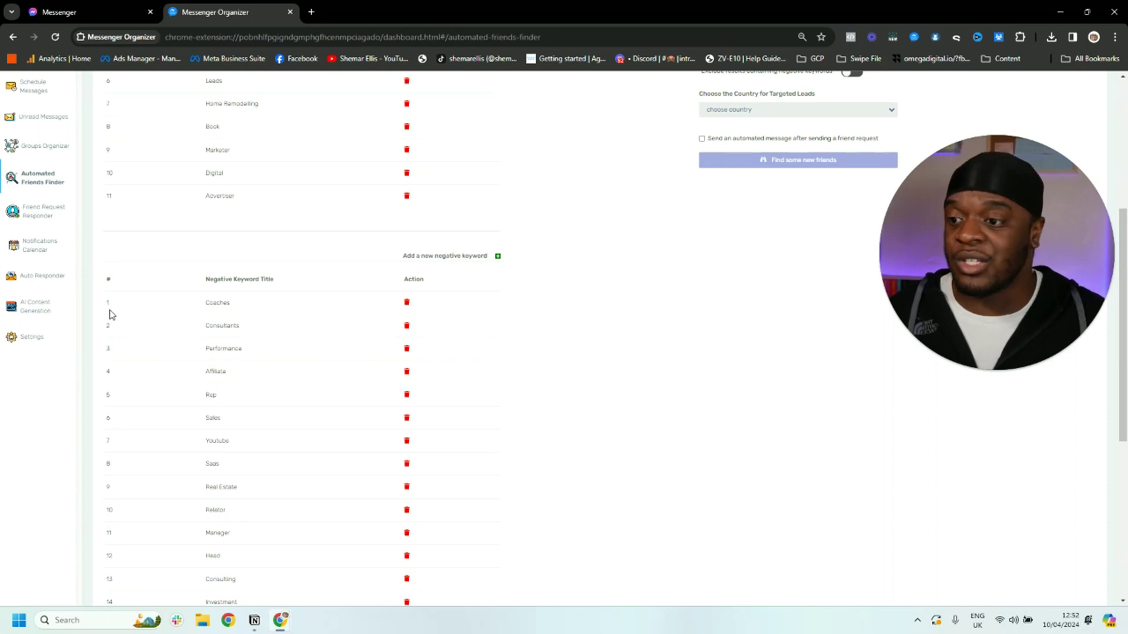
scroll(65, 338, "up", 2)
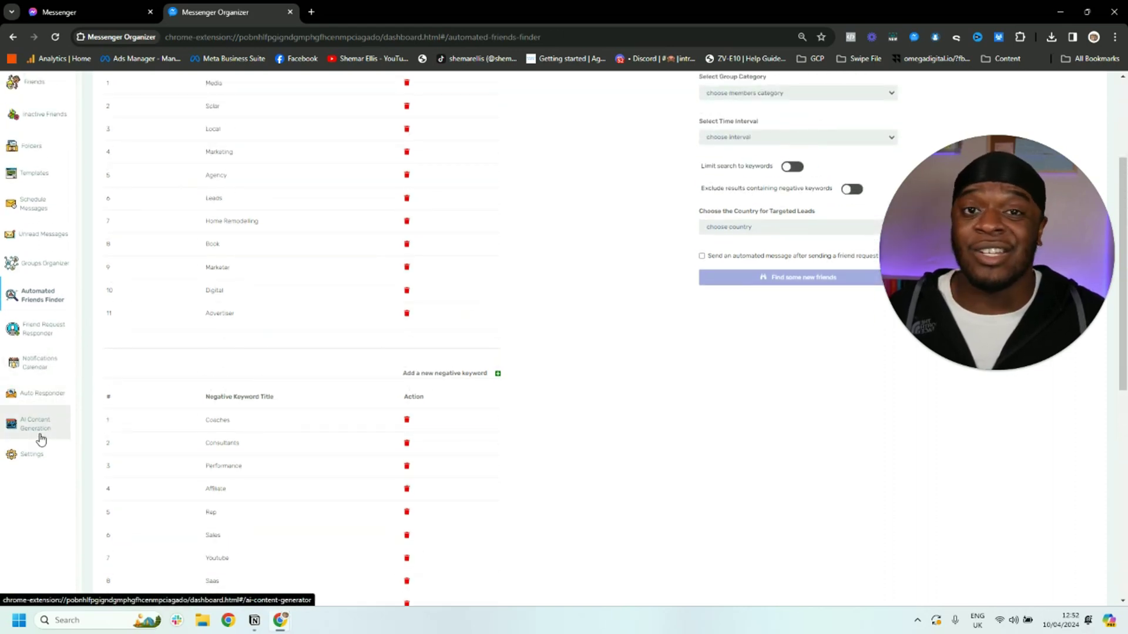
scroll(40, 433, "up", 2)
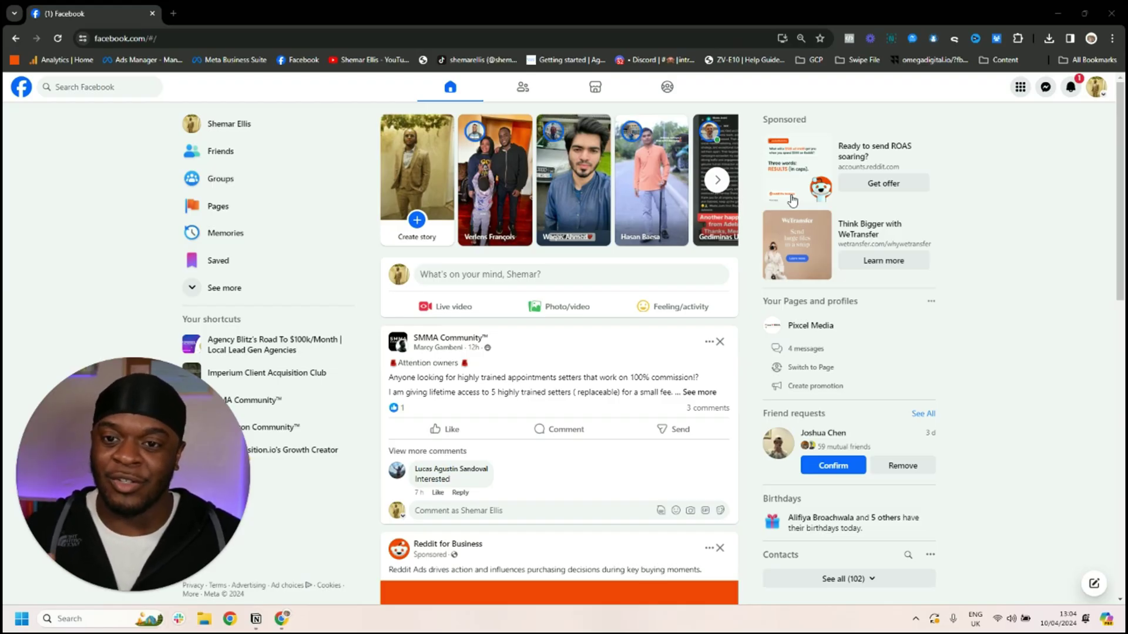
Capture the Facebook Sponsored area, about 388 x 358, as a Nimbus selected-area screenshot and draw an arrow to the first ad's Get offer button.
left_click(891, 39)
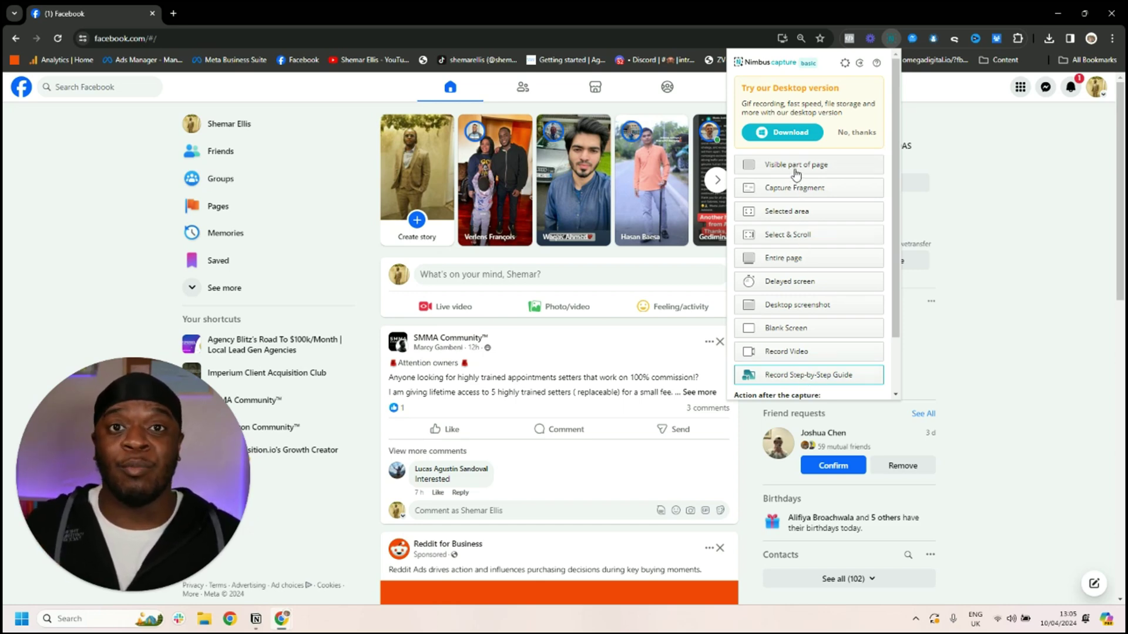
left_click(799, 212)
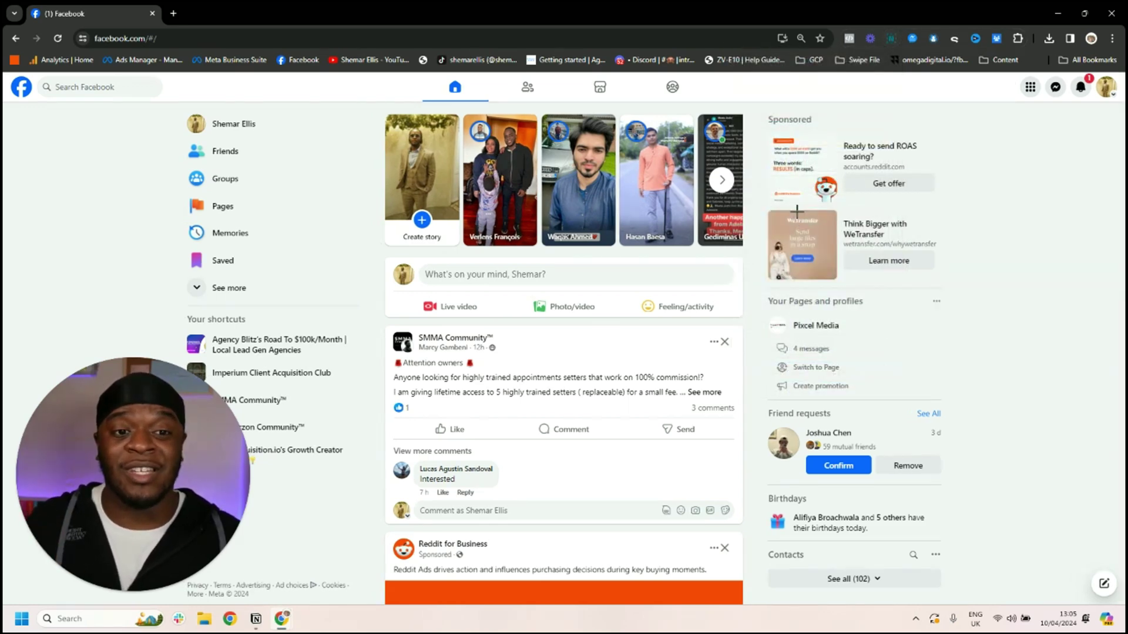
left_click_drag(755, 108, 959, 295)
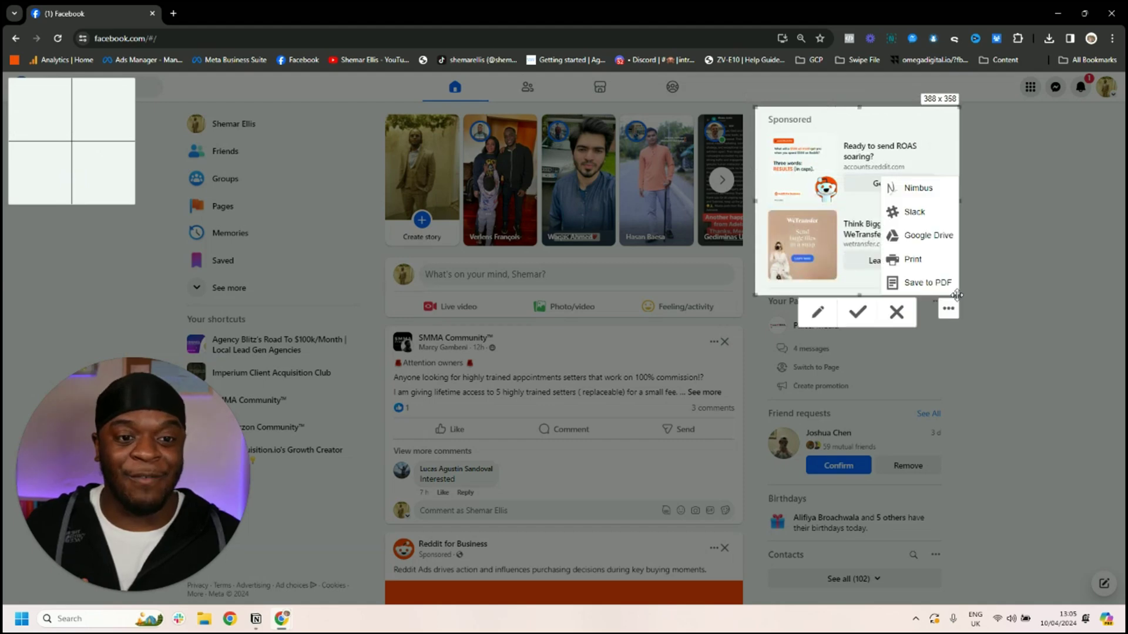
left_click(817, 315)
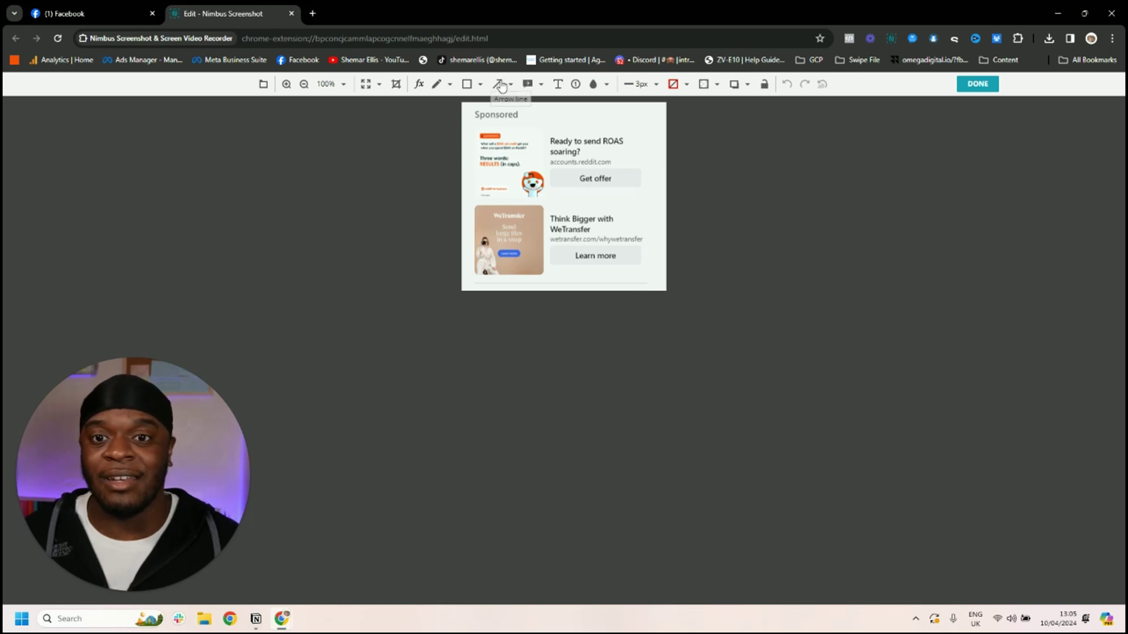
left_click(501, 86)
left_click_drag(630, 115, 604, 171)
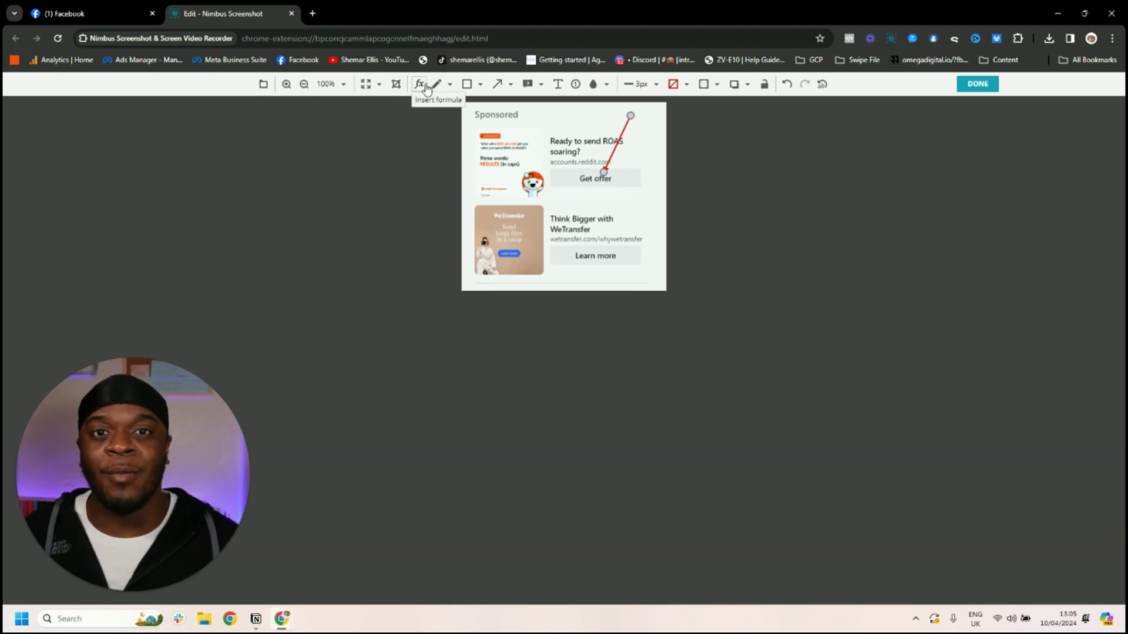
Return to the Facebook page and look over the full list of Nimbus capture and recording options.
left_click(121, 11)
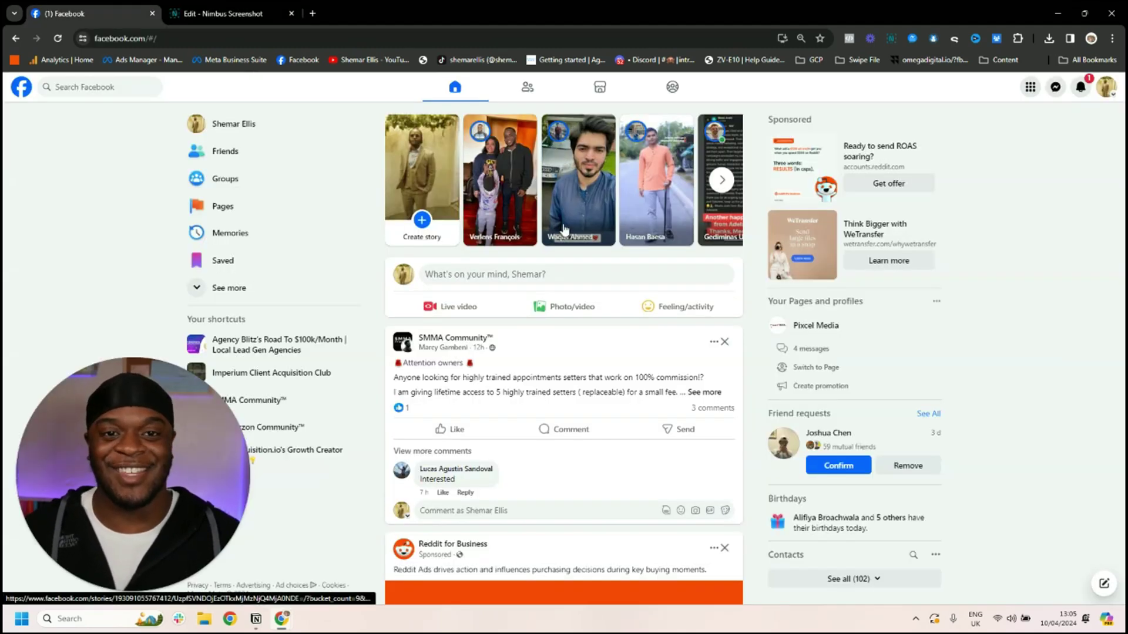
left_click(890, 37)
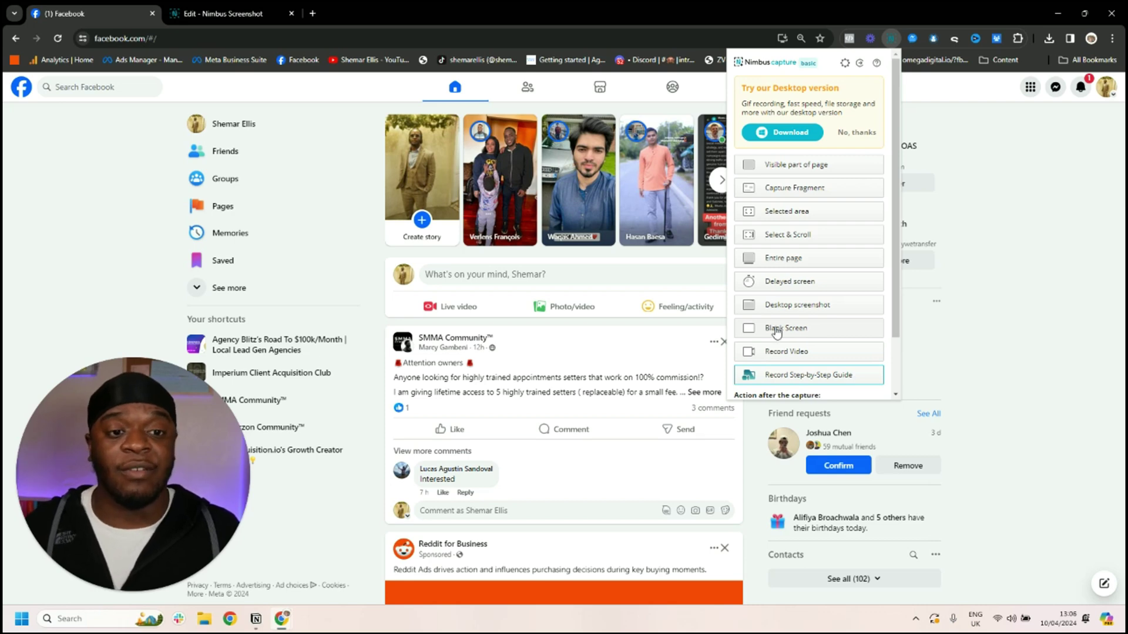
scroll(801, 332, "down", 1)
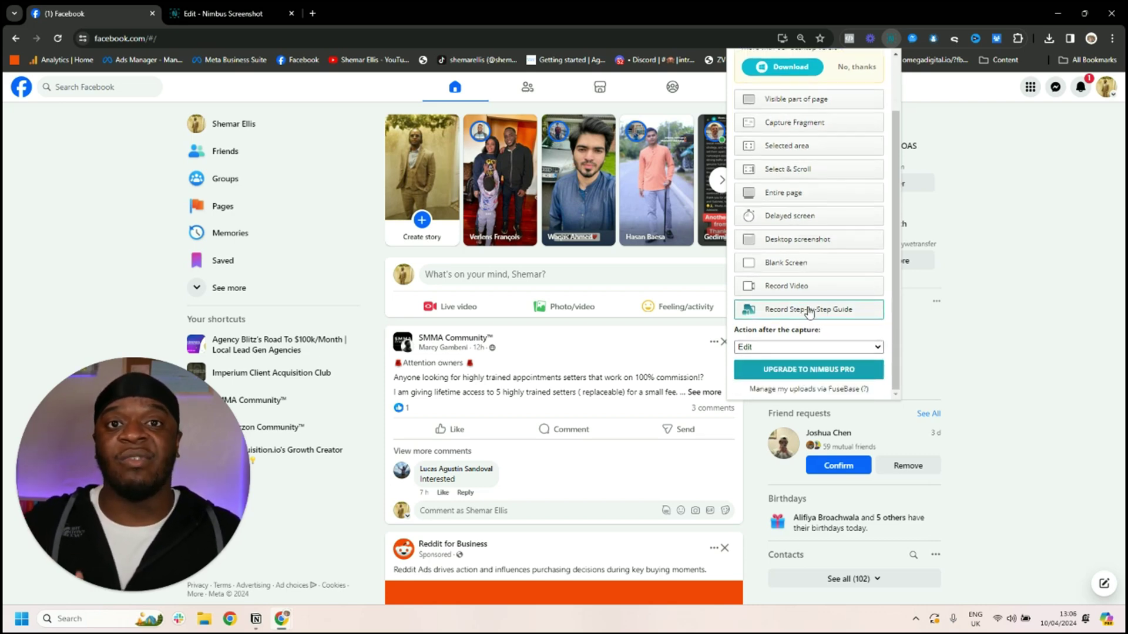
scroll(809, 311, "up", 1)
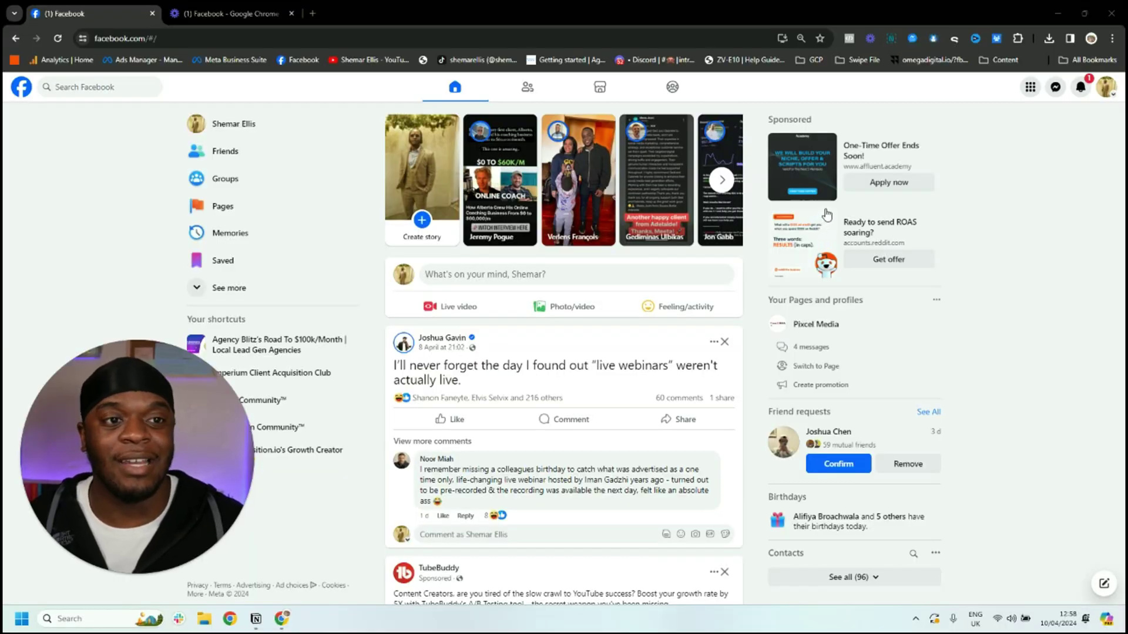
View the Group Extractor export settings and open the Imperium Client Acquisition Club group from the Facebook shortcuts.
left_click(997, 38)
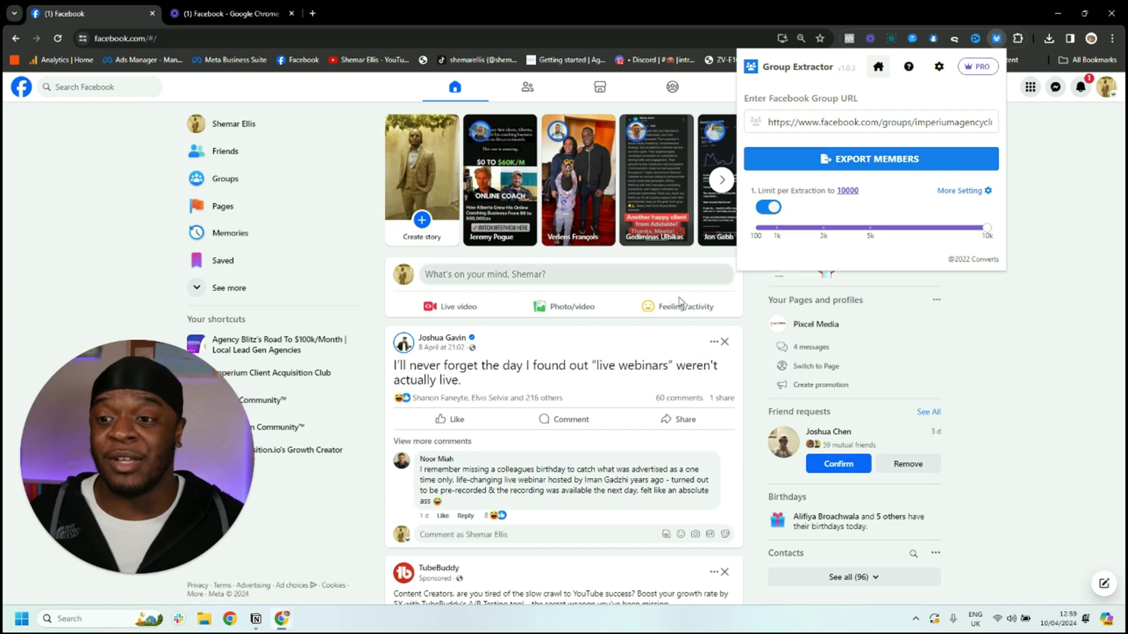
left_click(235, 381)
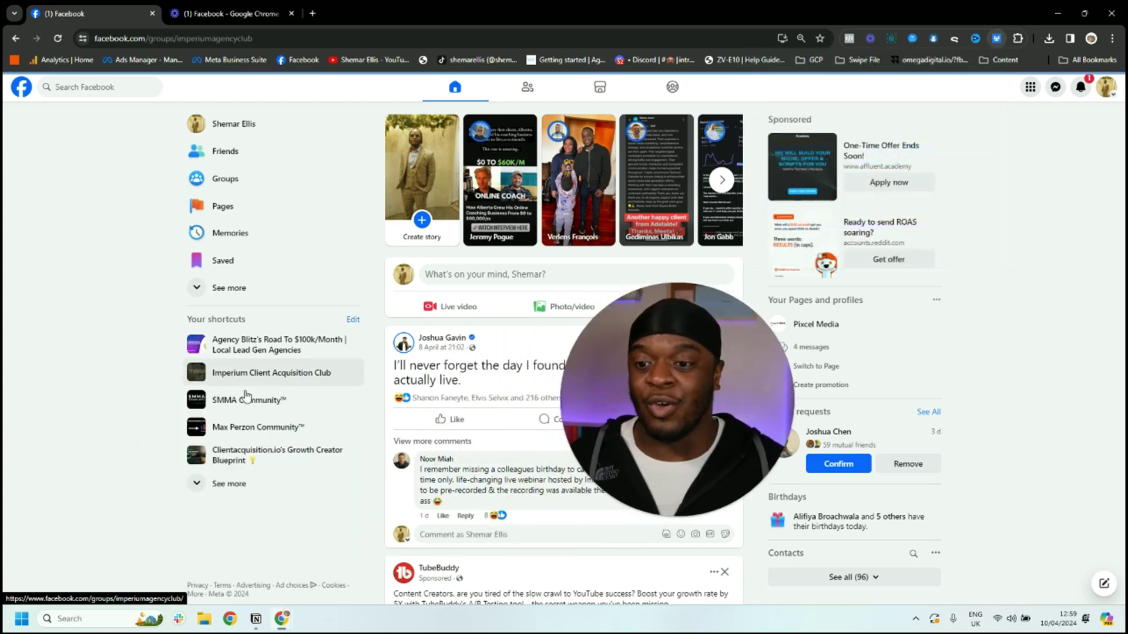
scroll(440, 304, "down", 2)
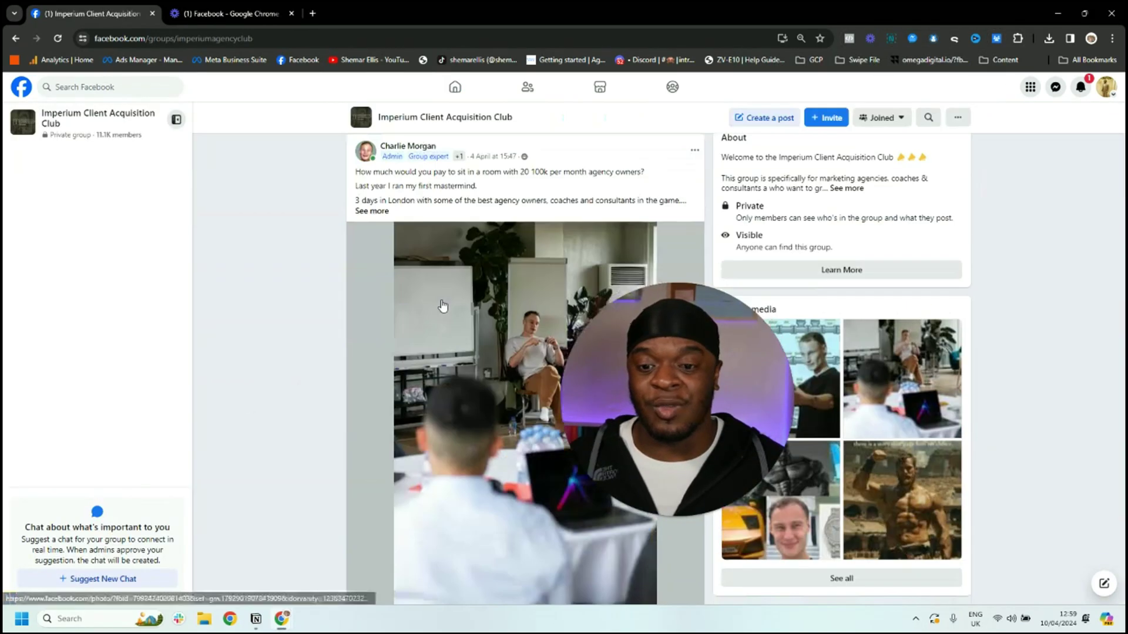
scroll(443, 305, "up", 3)
Browse the group's member list, display Group Extractor over it and close it without exporting members.
left_click(471, 339)
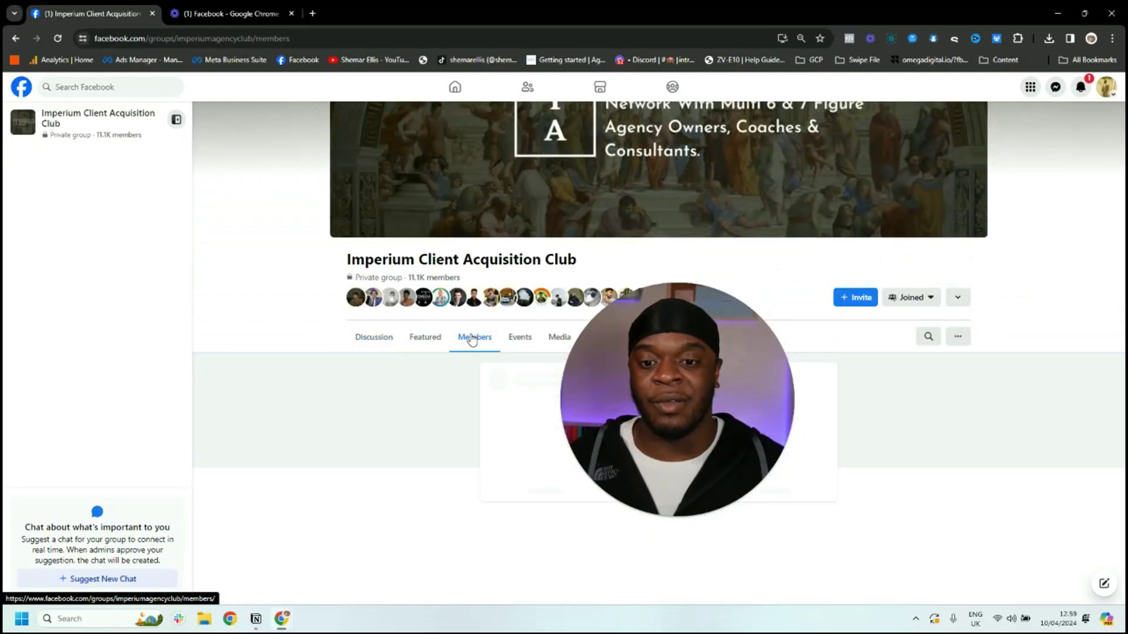
scroll(699, 370, "down", 10)
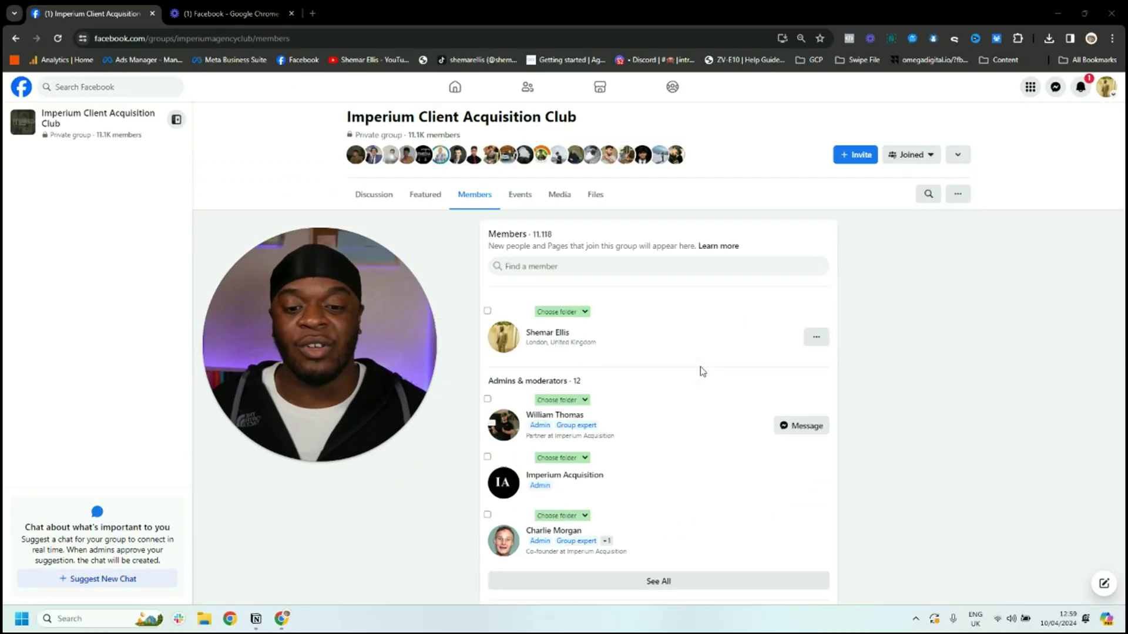
scroll(619, 354, "down", 5)
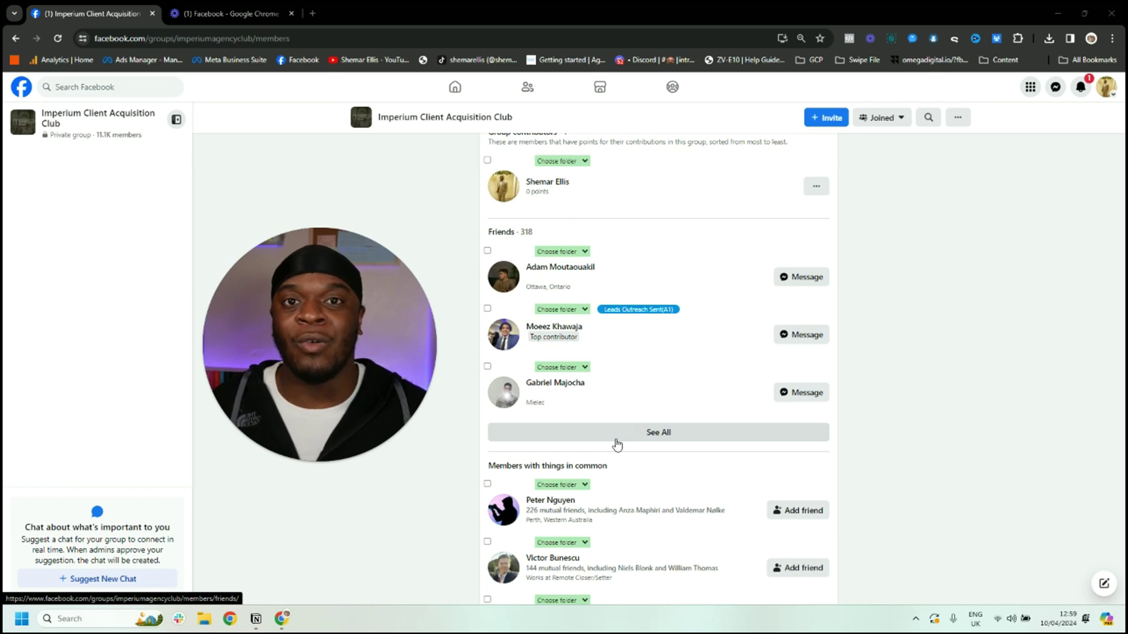
left_click(997, 40)
left_click(1043, 207)
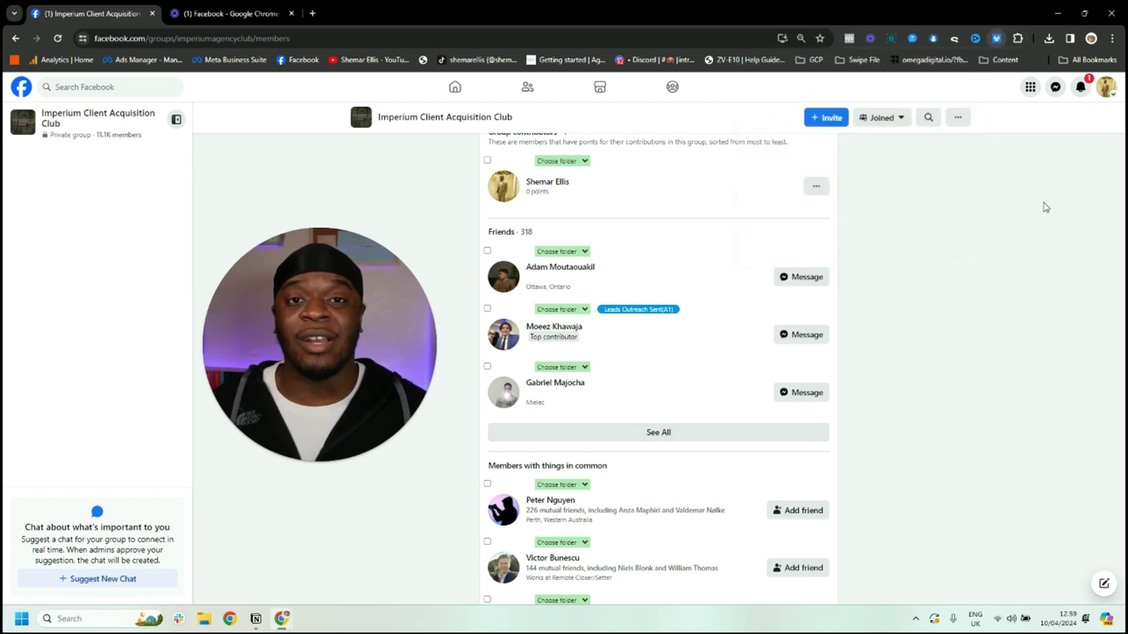